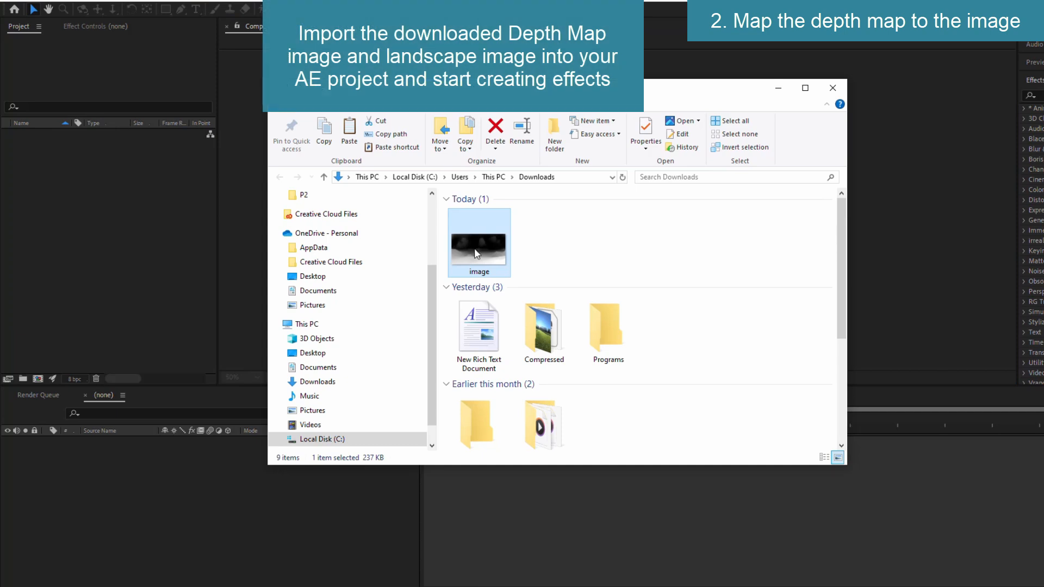
Step: Import the depth map image.png and landscape.png from their folders into the After Effects project
{"action": "left_click_drag", "start_coordinate": [257, 260], "coordinate": [105, 250]}
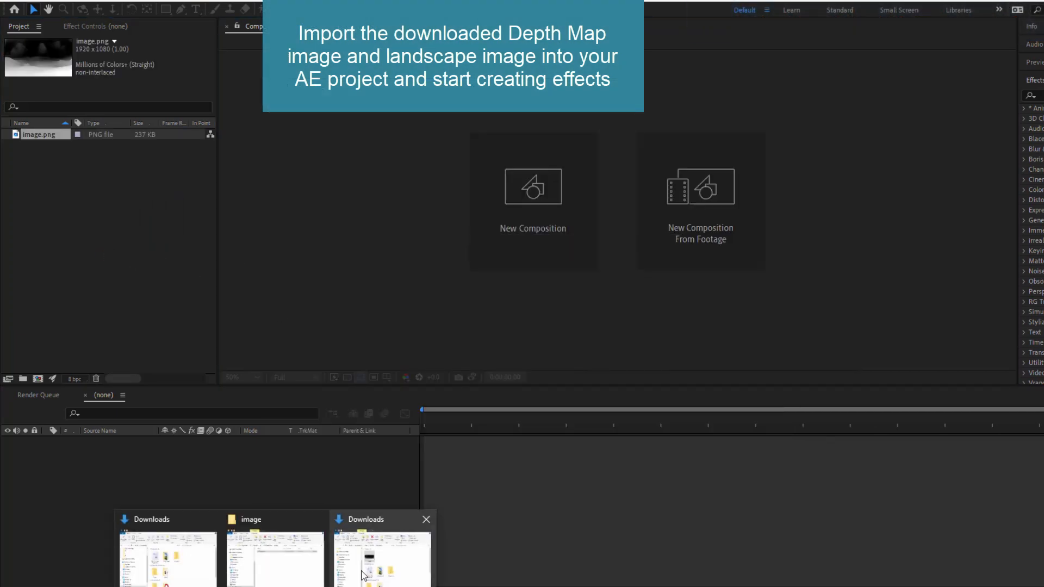
{"action": "left_click", "coordinate": [283, 563]}
{"action": "left_click_drag", "start_coordinate": [591, 253], "coordinate": [123, 270]}
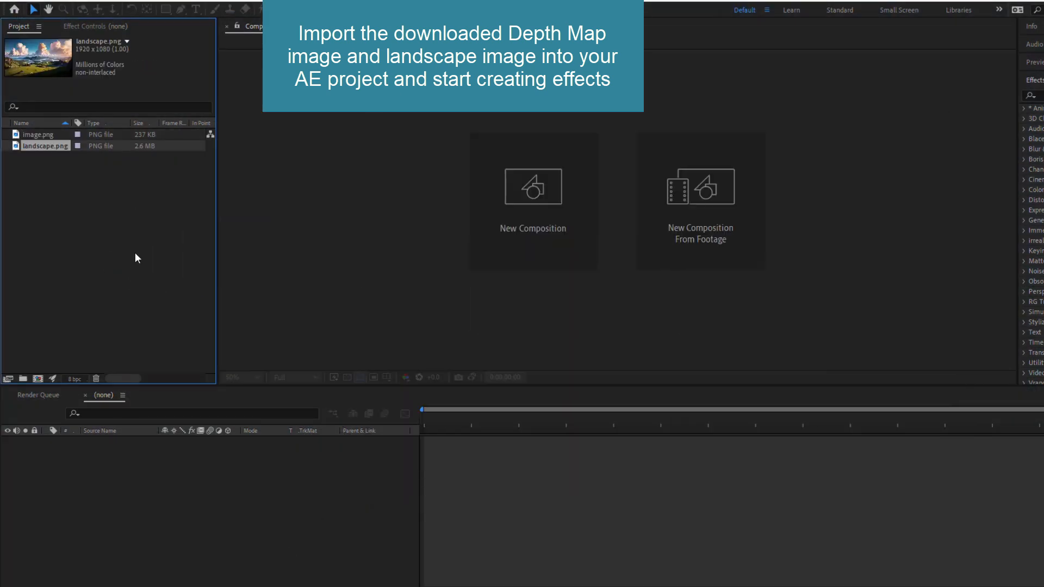
Step: Create a 1920 × 1080, 29.97 fps, four-second composition and stack landscape.png above image.png in its timeline
{"action": "left_click", "coordinate": [517, 228]}
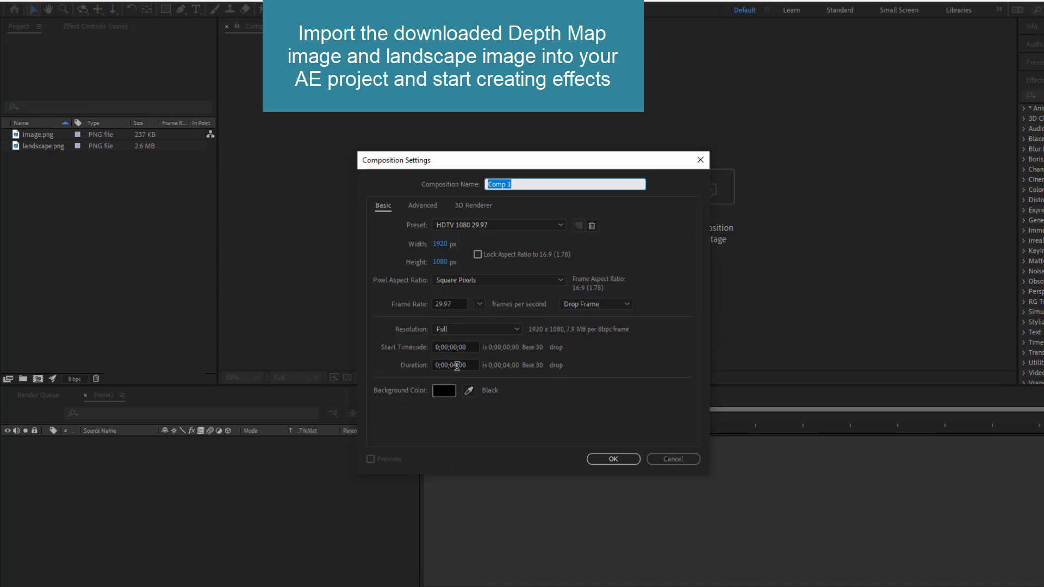
{"action": "left_click", "coordinate": [610, 459]}
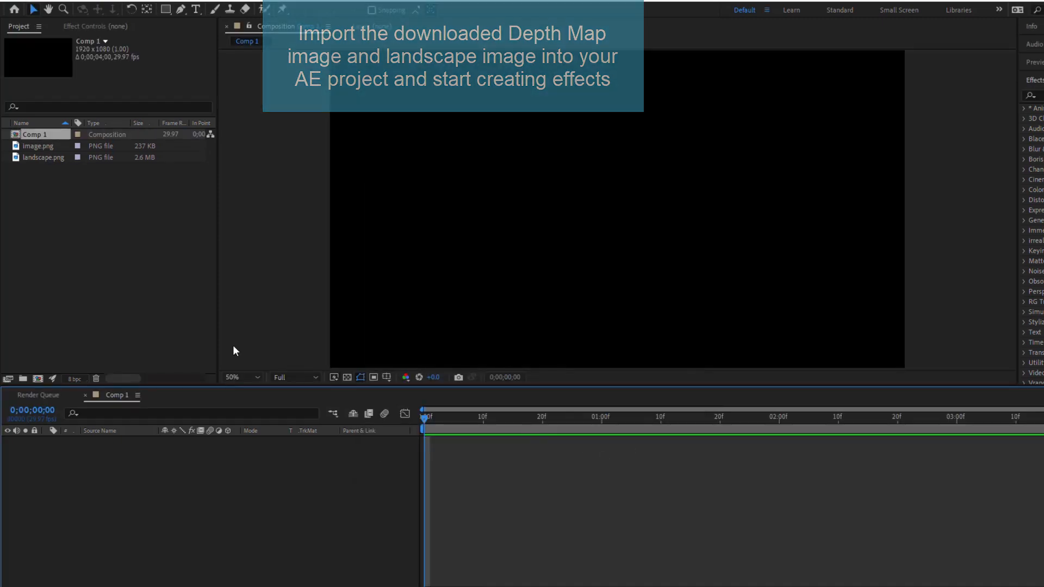
{"action": "left_click", "coordinate": [33, 156]}
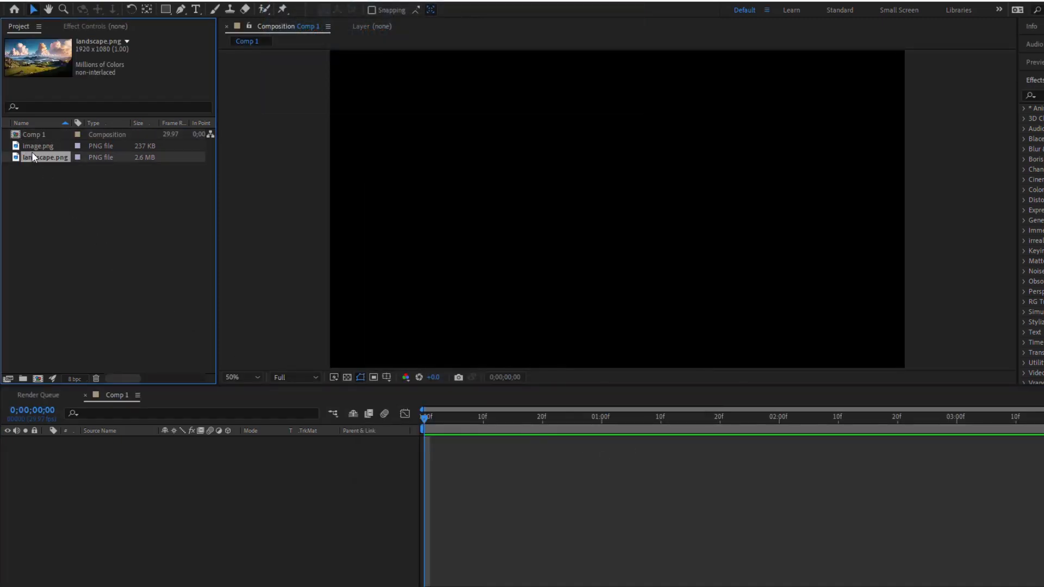
{"action": "left_click_drag", "start_coordinate": [31, 146], "coordinate": [88, 443]}
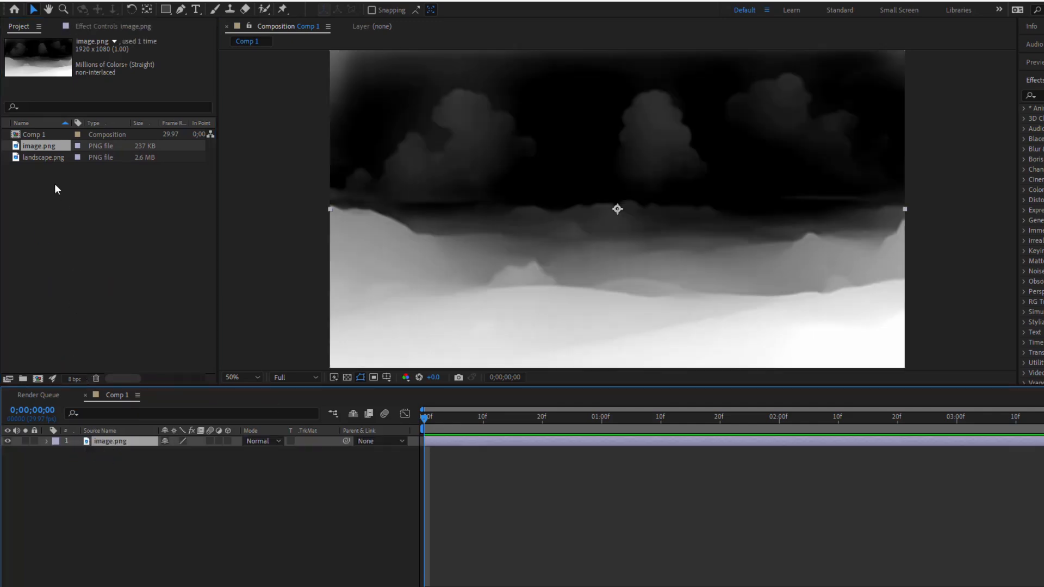
{"action": "left_click_drag", "start_coordinate": [41, 156], "coordinate": [111, 439]}
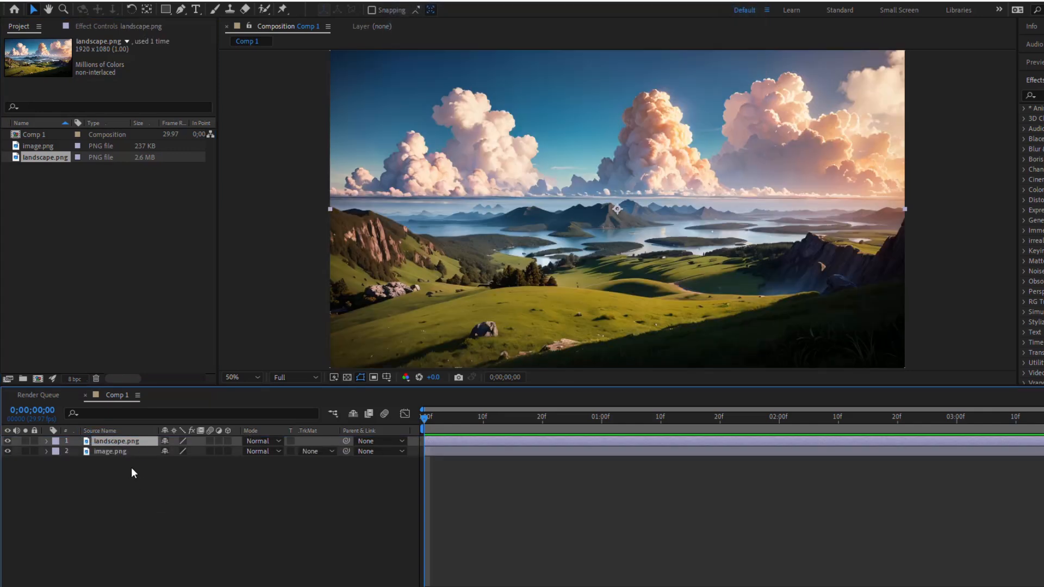
Step: Apply the Displacement Map effect to the landscape.png layer and set image.png as its displacement map layer
{"action": "left_click", "coordinate": [1036, 96]}
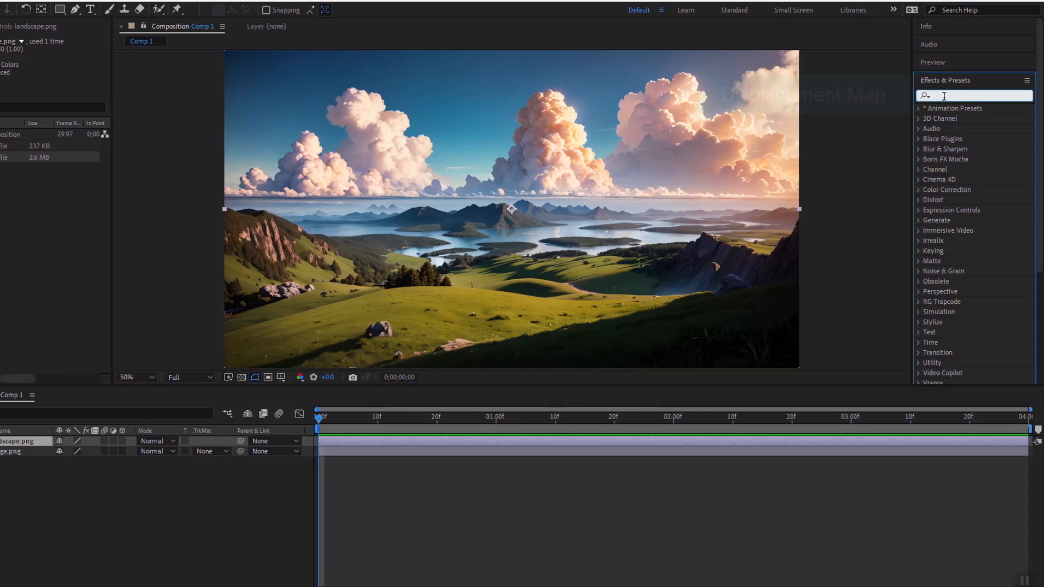
{"action": "type", "text": "Dis"}
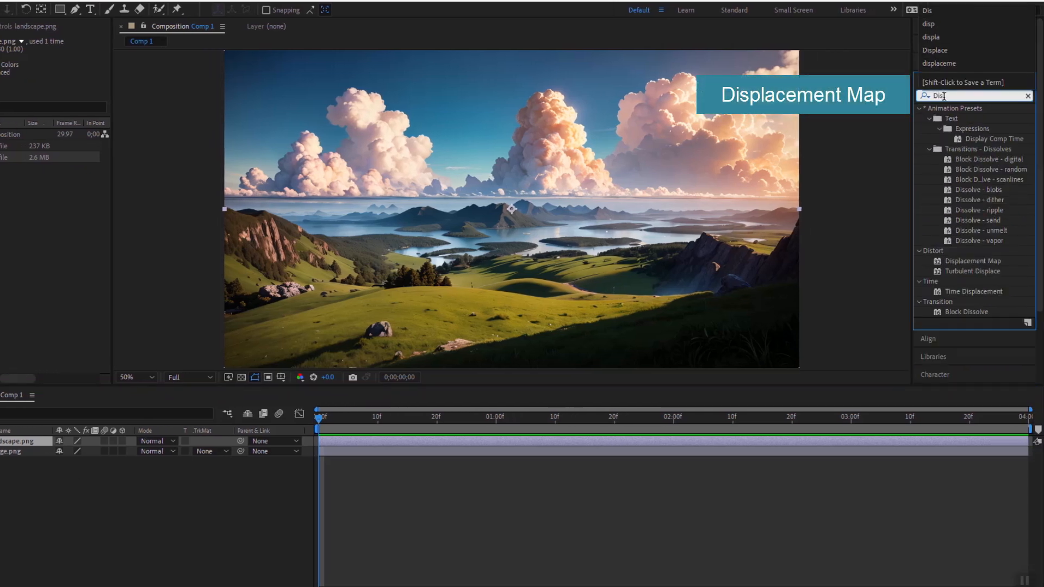
{"action": "left_click", "coordinate": [963, 262]}
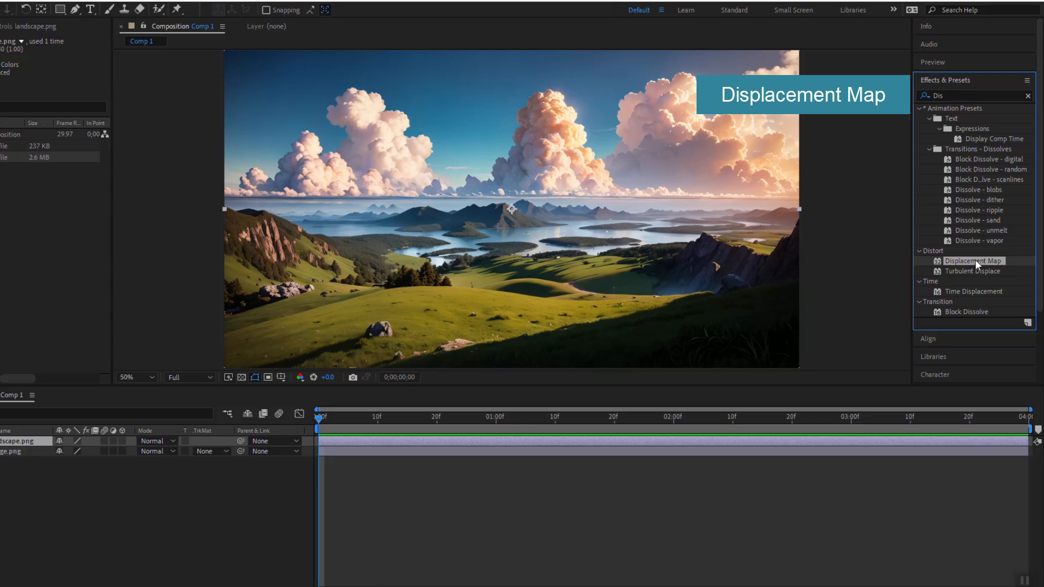
{"action": "left_click_drag", "start_coordinate": [976, 263], "coordinate": [152, 404]}
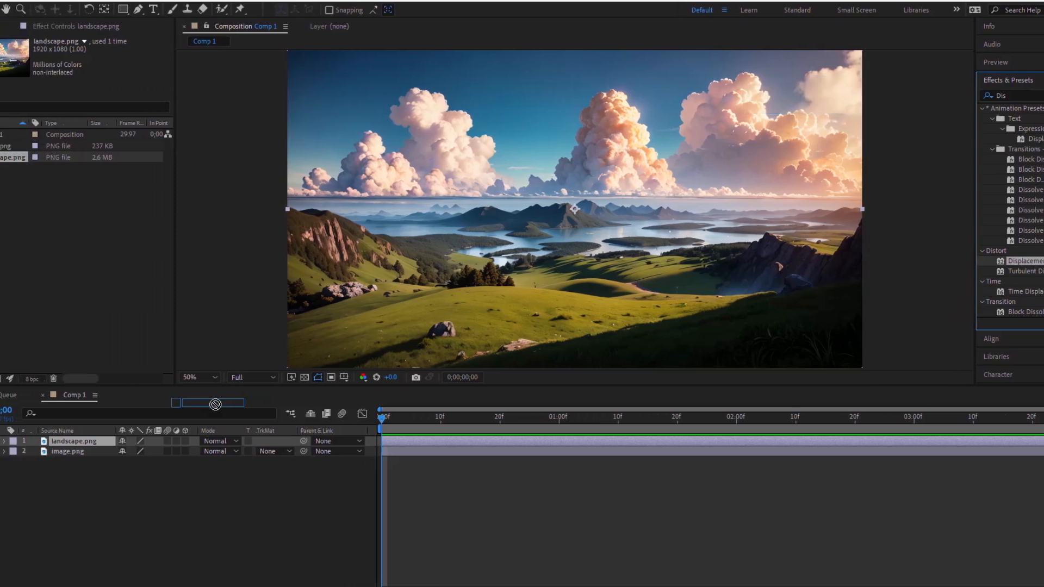
{"action": "left_click_drag", "start_coordinate": [216, 404], "coordinate": [103, 441]}
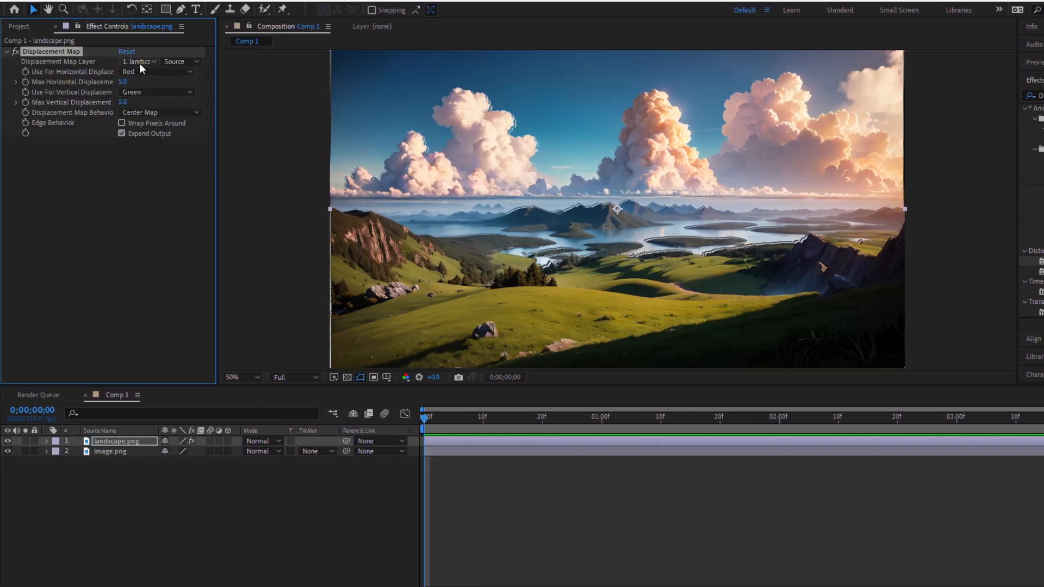
{"action": "left_click", "coordinate": [141, 61]}
{"action": "left_click", "coordinate": [151, 105]}
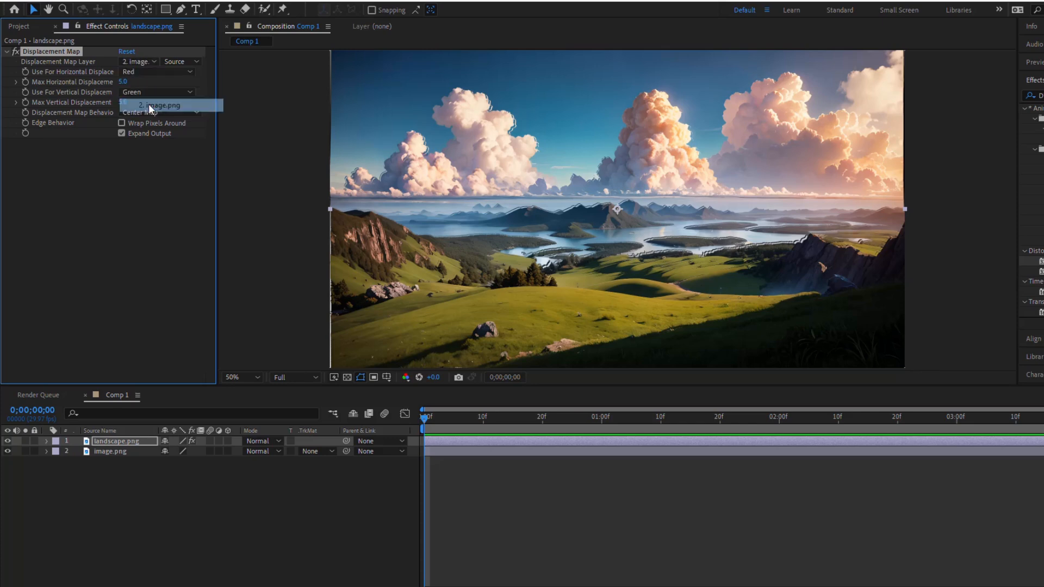
Step: Try a Max Horizontal Displacement of about -127 on the landscape layer and undo it
{"action": "left_click_drag", "start_coordinate": [127, 83], "coordinate": [89, 130]}
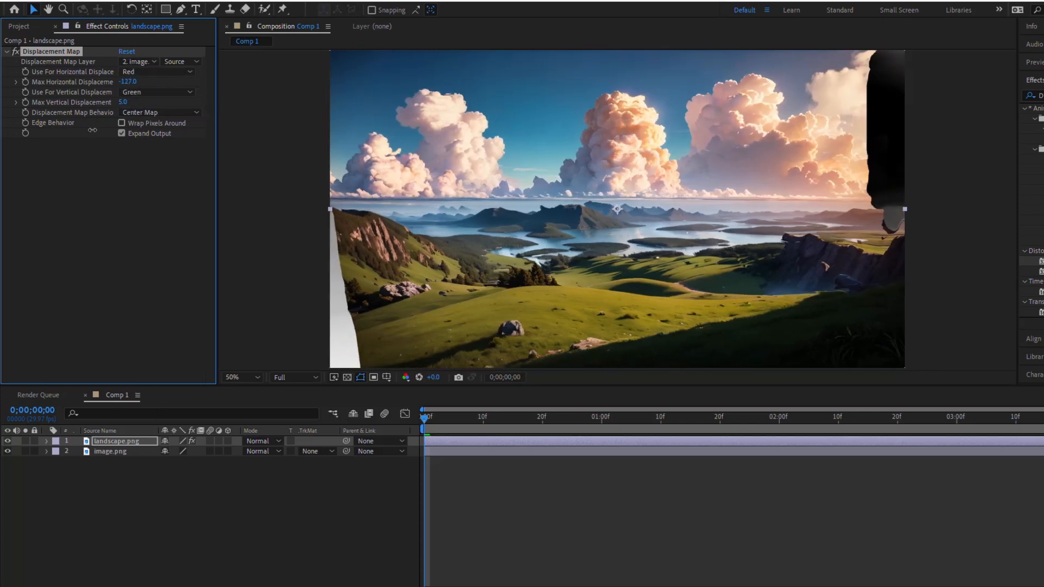
{"action": "key", "text": "ctrl+z"}
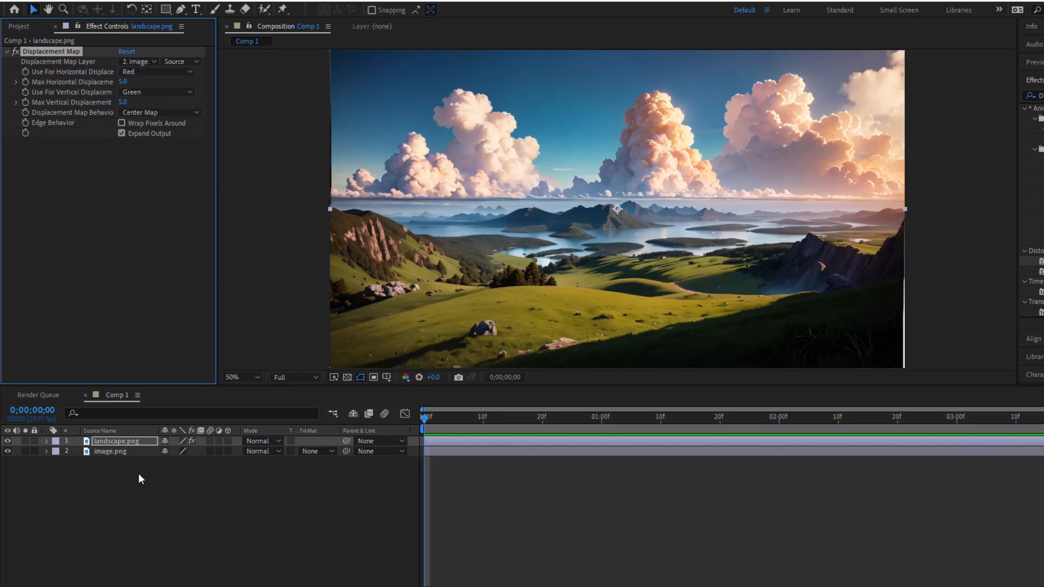
Step: Scale both the landscape.png and image.png layers to 115%
{"action": "left_click_drag", "start_coordinate": [138, 473], "coordinate": [119, 436]}
{"action": "key", "text": "s"}
{"action": "left_click", "coordinate": [179, 451]}
{"action": "type", "text": "115"}
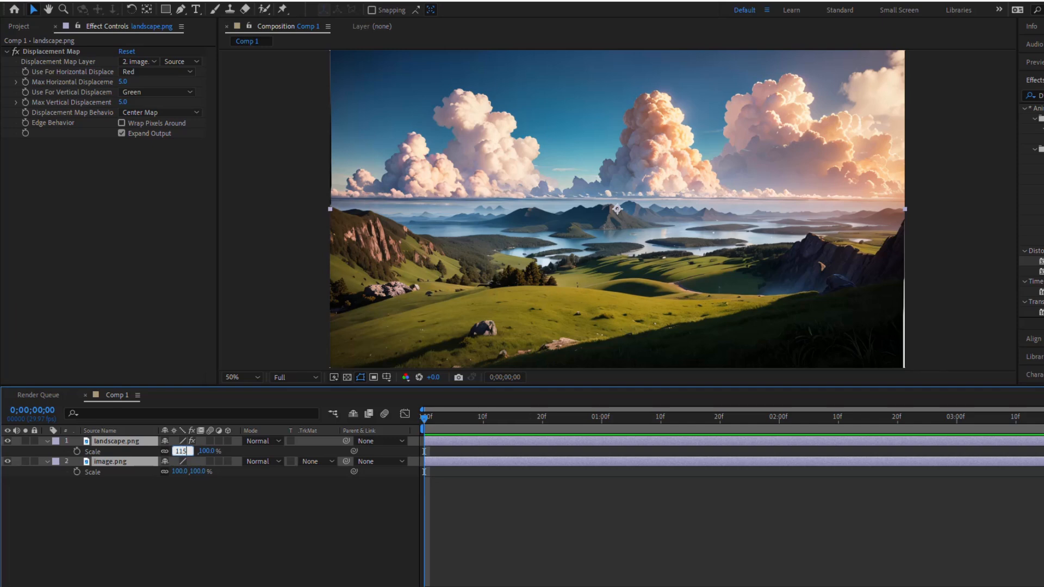
{"action": "key", "text": "Return"}
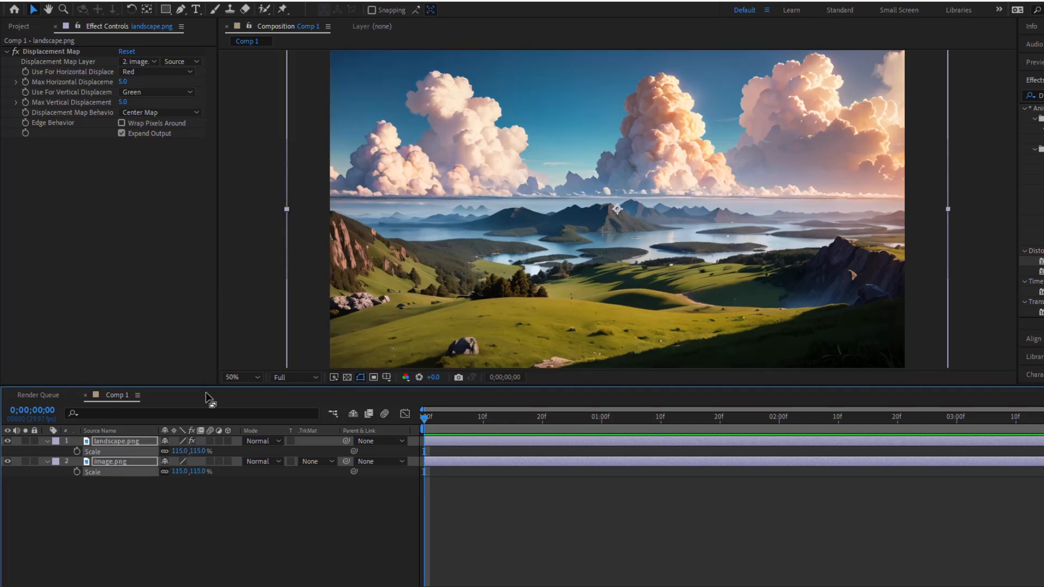
{"action": "key", "text": "F2"}
Step: Keyframe the landscape's Max Horizontal Displacement from -94 at the start to 37 at 0;00;03;29, and preview the motion
{"action": "left_click_drag", "start_coordinate": [123, 81], "coordinate": [82, 82]}
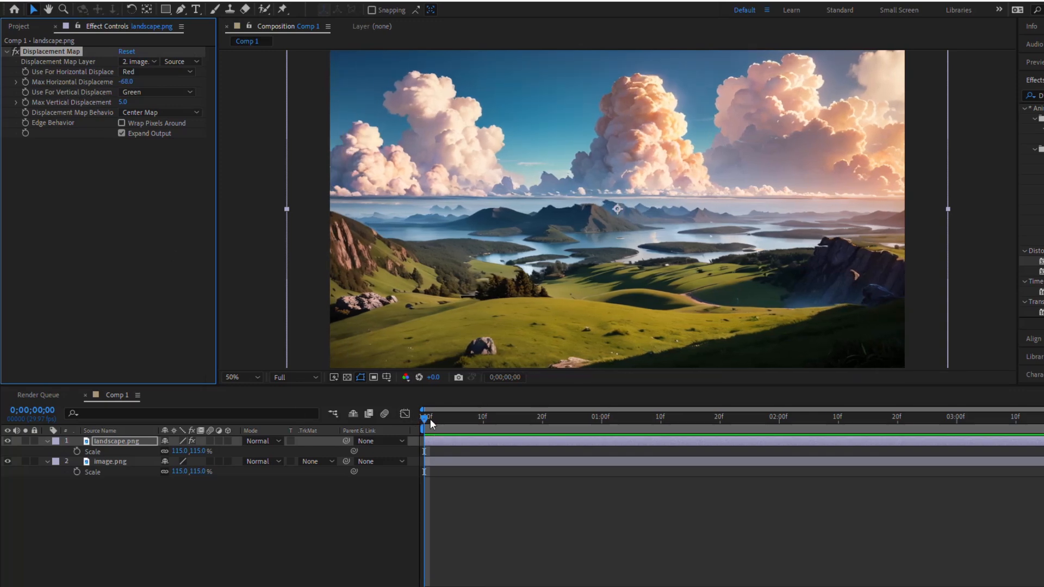
{"action": "left_click_drag", "start_coordinate": [424, 418], "coordinate": [717, 426]}
{"action": "left_click_drag", "start_coordinate": [126, 82], "coordinate": [91, 92]}
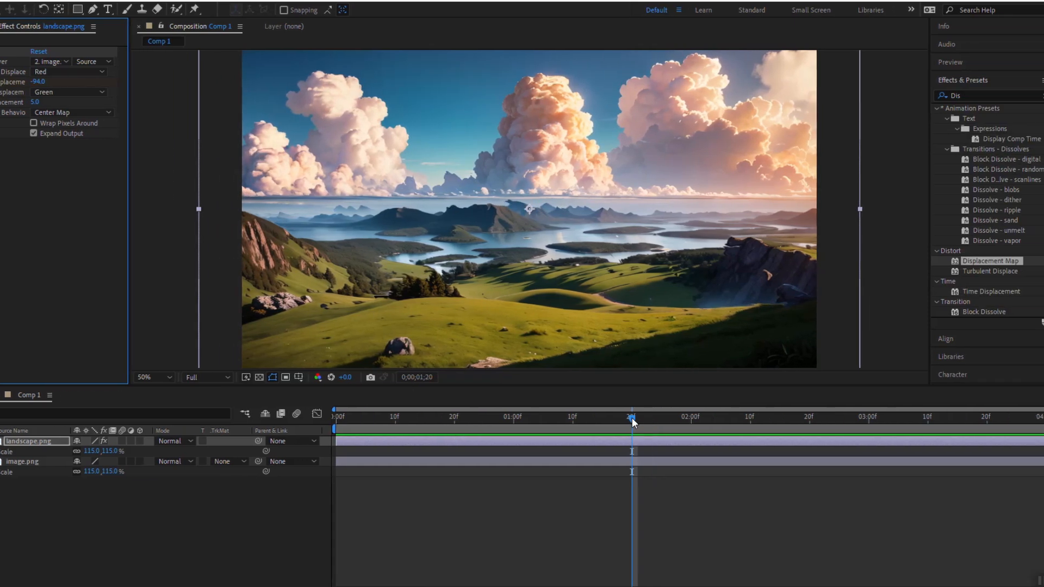
{"action": "left_click_drag", "start_coordinate": [43, 83], "coordinate": [87, 84]}
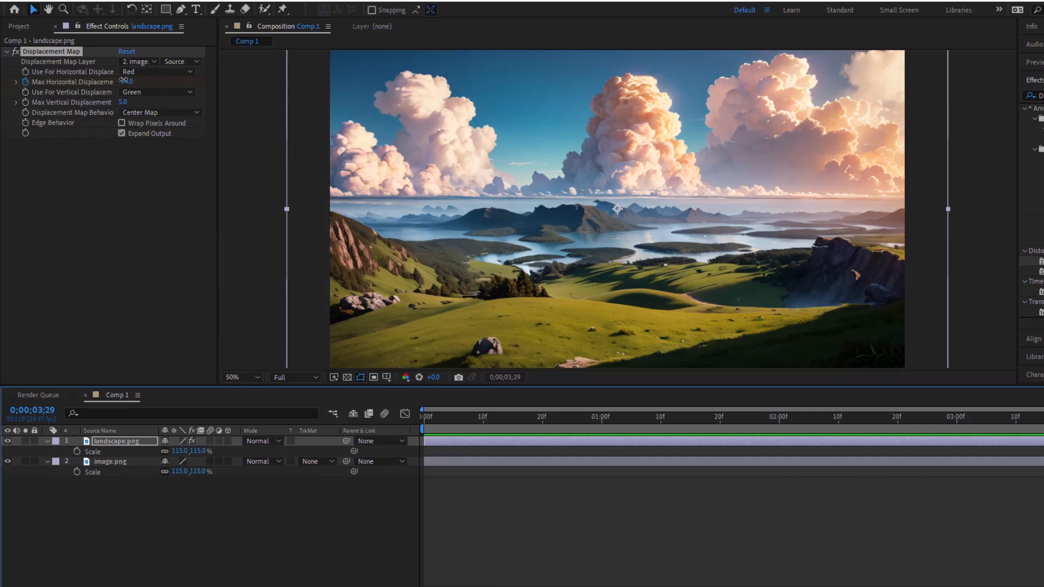
{"action": "left_click_drag", "start_coordinate": [179, 84], "coordinate": [211, 94]}
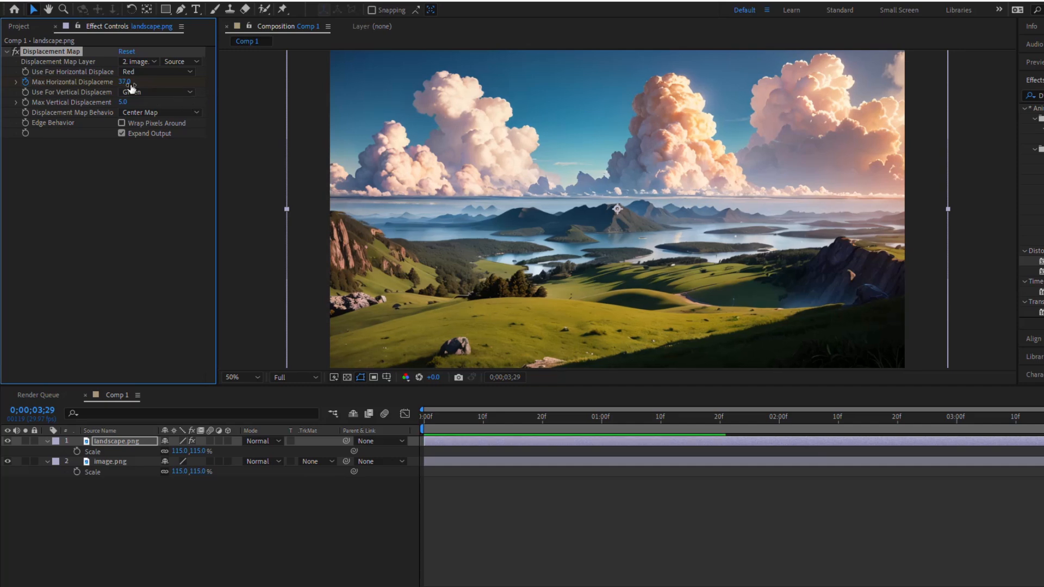
{"action": "left_click_drag", "start_coordinate": [911, 417], "coordinate": [687, 444]}
{"action": "key", "text": "space"}
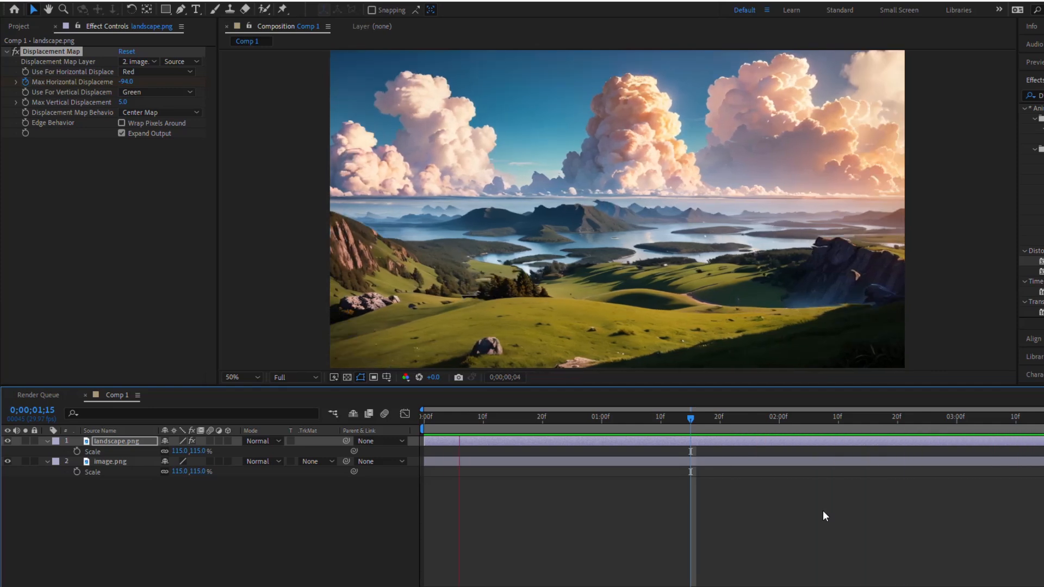
{"action": "key", "text": "space"}
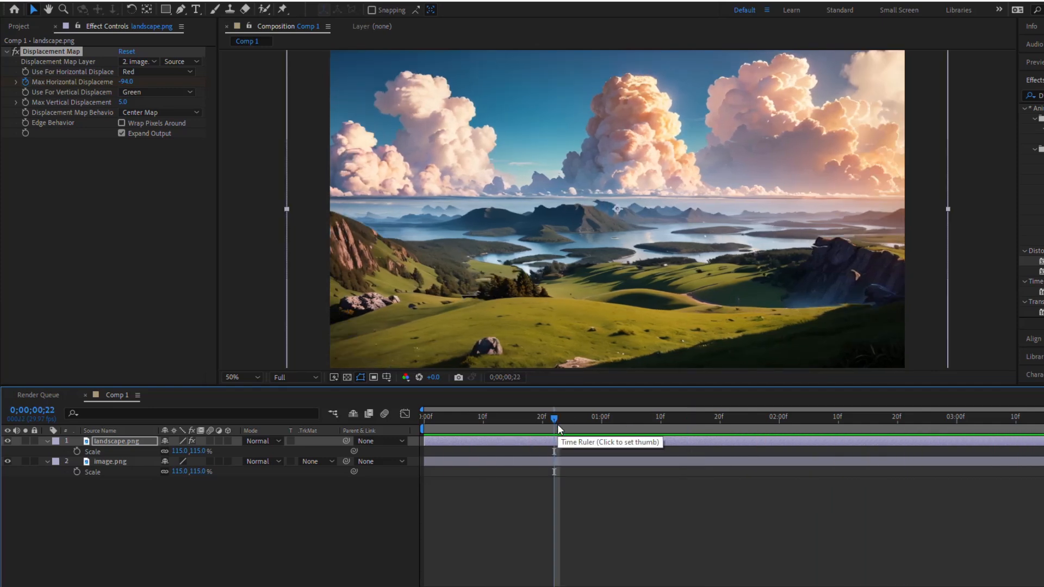
Step: Add a text layer reading "Depth Map" and center it horizontally in the composition
{"action": "left_click", "coordinate": [196, 10]}
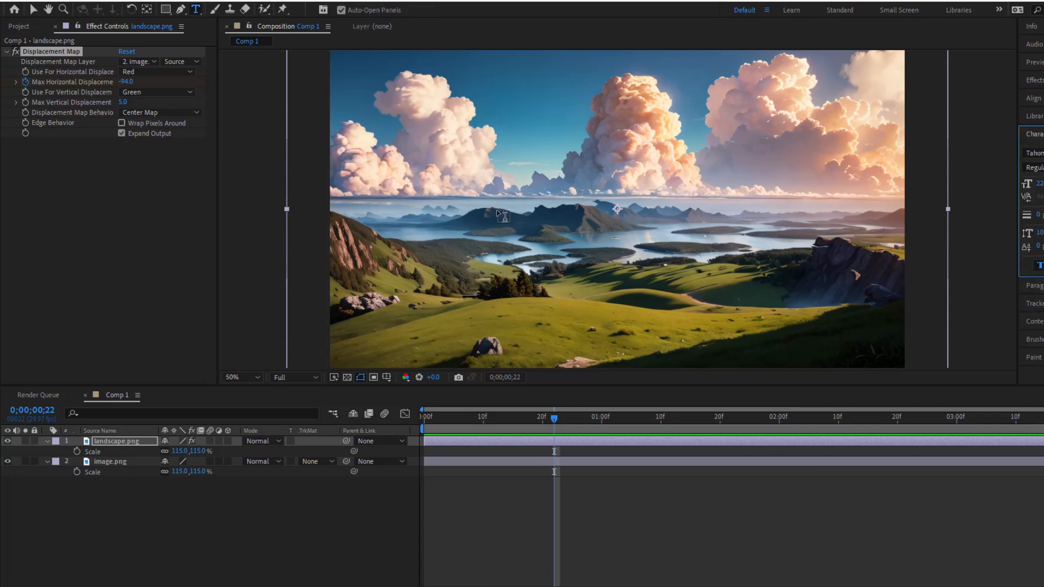
{"action": "left_click", "coordinate": [570, 240]}
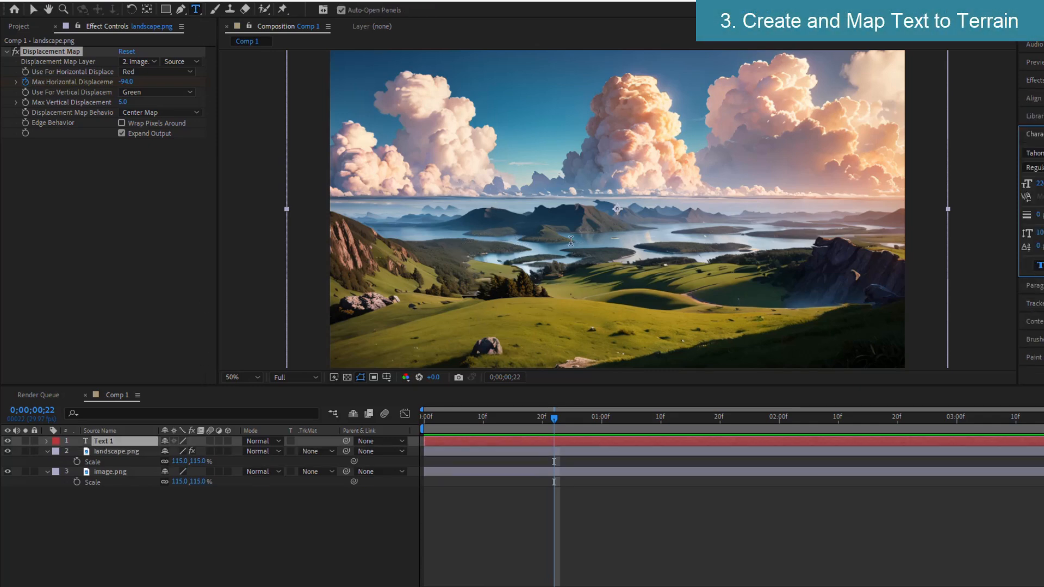
{"action": "type", "text": "Depth Map"}
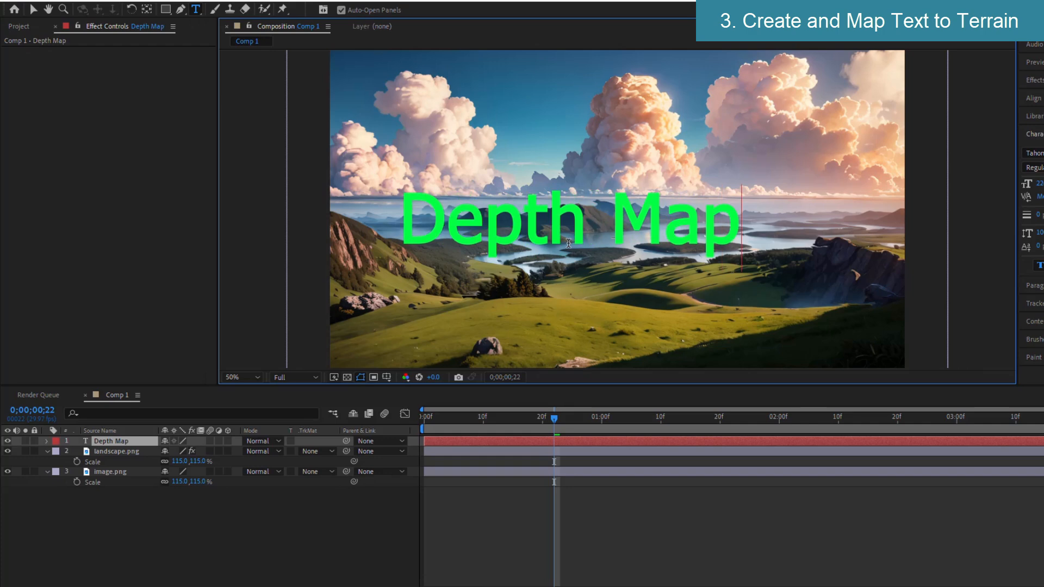
{"action": "left_click", "coordinate": [1011, 98]}
{"action": "left_click", "coordinate": [1029, 128]}
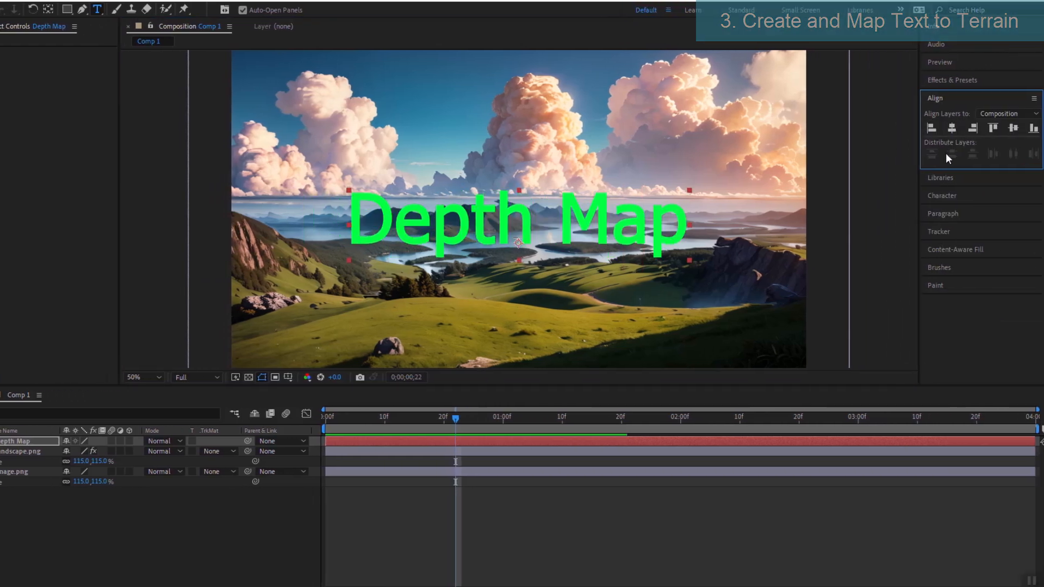
Step: Move the Depth Map text down over the green hills and pre-compose it, moving all attributes into the new composition
{"action": "left_click", "coordinate": [34, 10]}
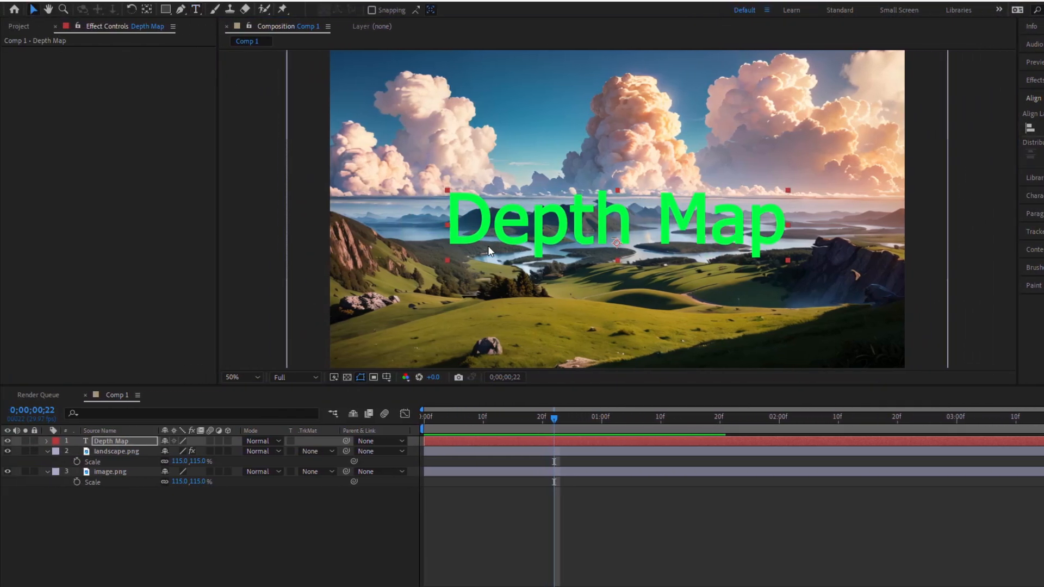
{"action": "left_click_drag", "start_coordinate": [599, 233], "coordinate": [605, 266]}
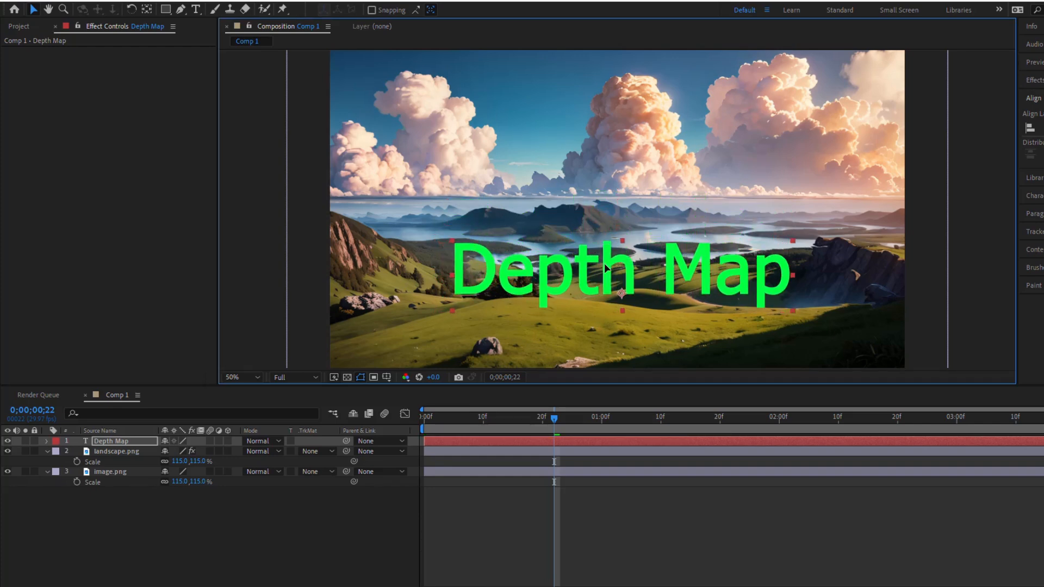
{"action": "right_click", "coordinate": [125, 443]}
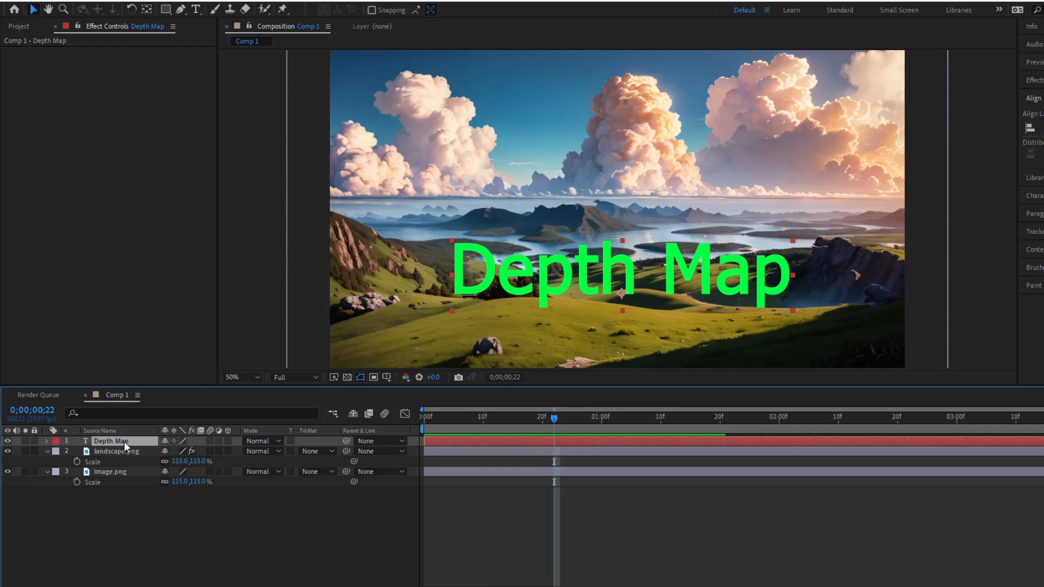
{"action": "left_click", "coordinate": [175, 380]}
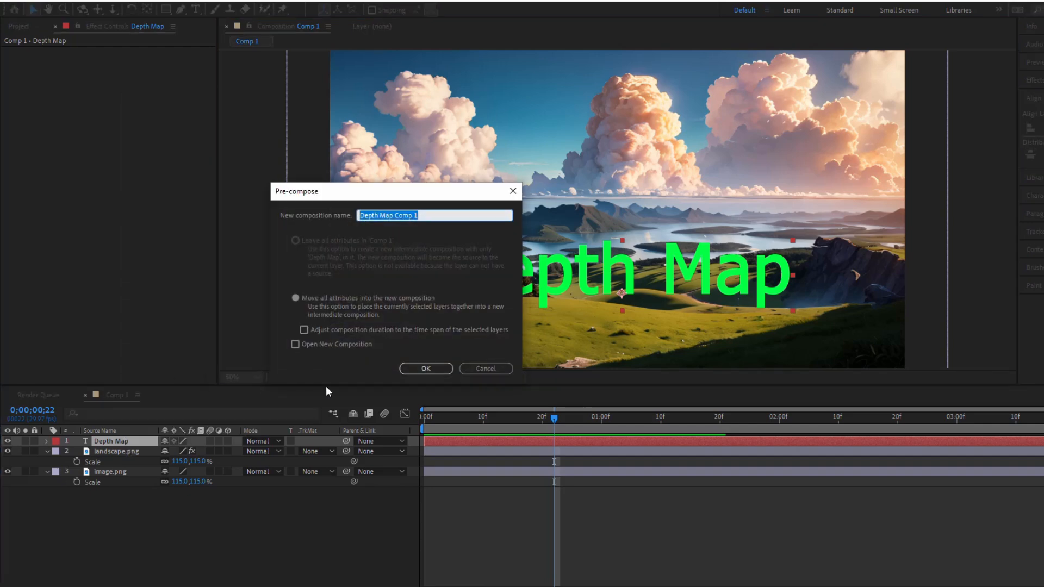
{"action": "left_click", "coordinate": [425, 370]}
Step: Scale the pre-composed Depth Map text layer to 115%
{"action": "key", "text": "s"}
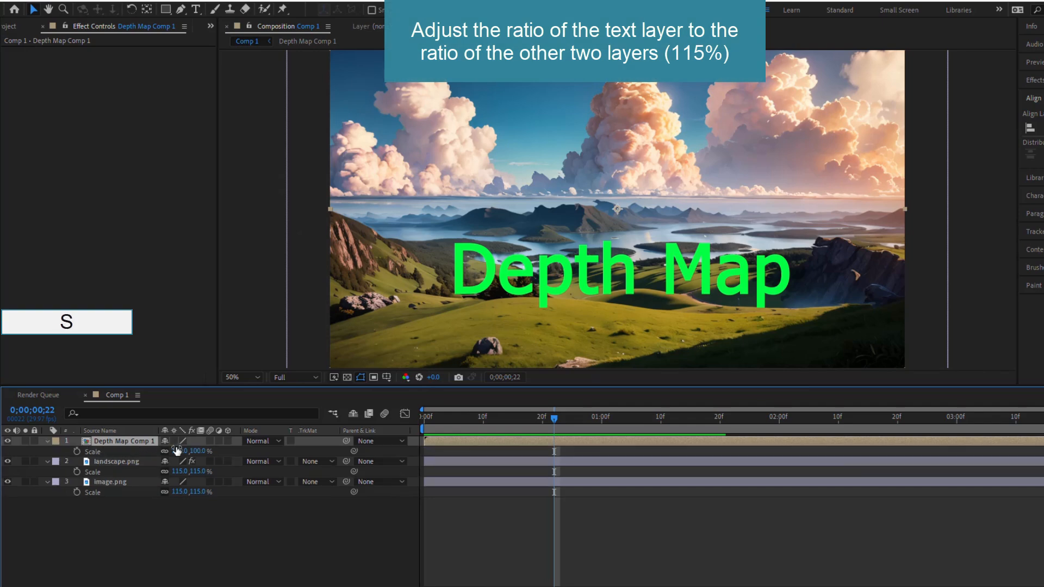
{"action": "left_click", "coordinate": [180, 450]}
{"action": "type", "text": "11"}
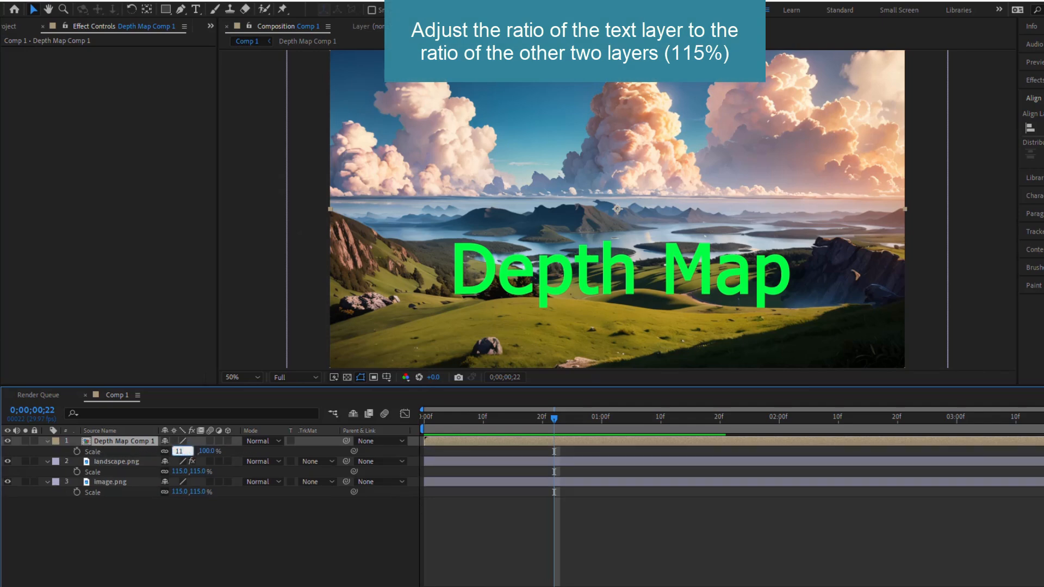
{"action": "type", "text": "5"}
{"action": "key", "text": "Return"}
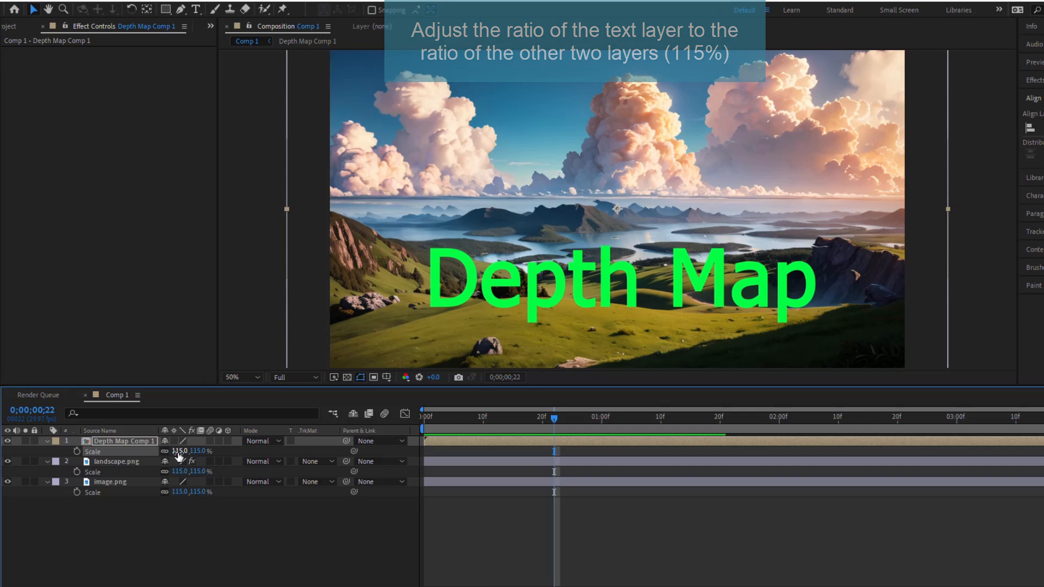
Step: Copy the Displacement Map effect from landscape.png and paste it onto the Depth Map Comp 1 layer at the composition's start
{"action": "left_click", "coordinate": [110, 462]}
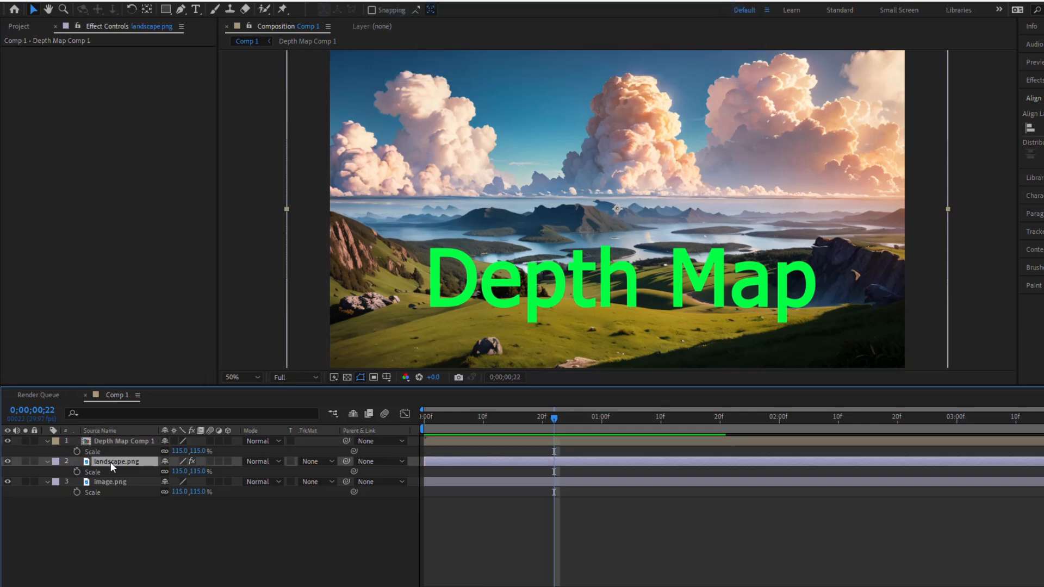
{"action": "left_click", "coordinate": [43, 51]}
{"action": "right_click", "coordinate": [43, 51]}
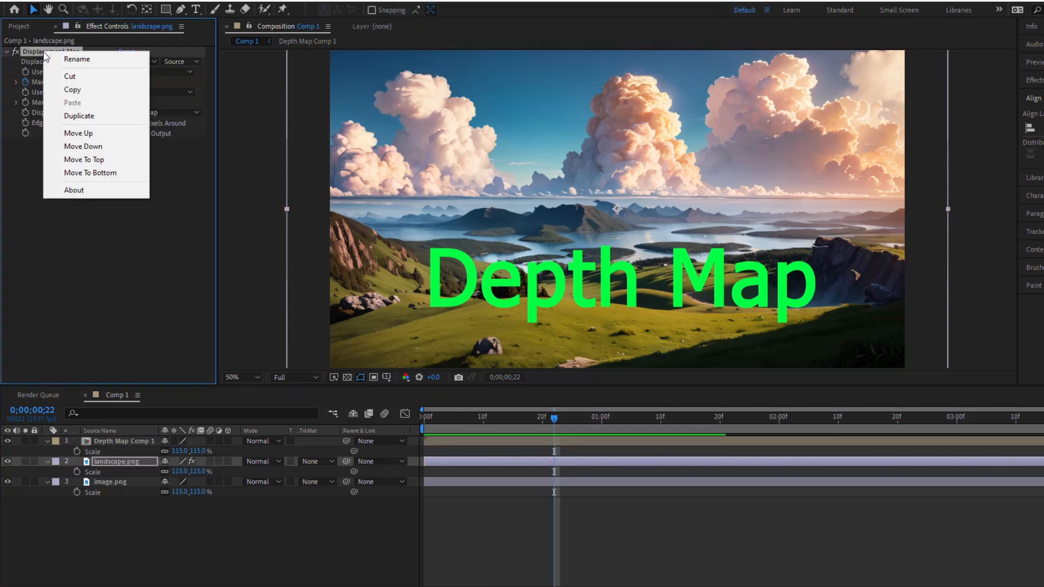
{"action": "left_click", "coordinate": [74, 92]}
{"action": "left_click_drag", "start_coordinate": [554, 420], "coordinate": [410, 430]}
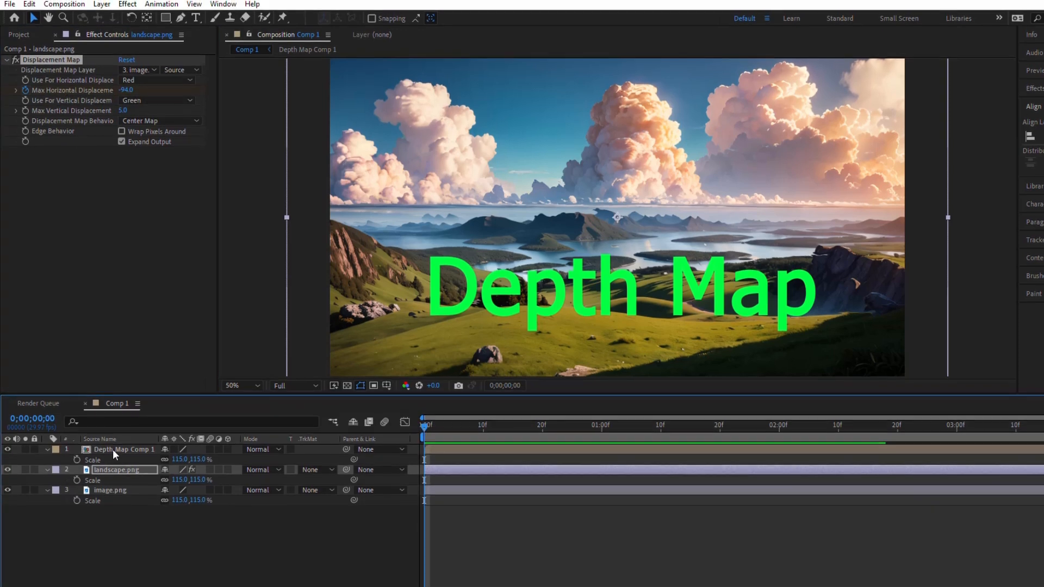
{"action": "left_click", "coordinate": [113, 449]}
{"action": "left_click", "coordinate": [29, 5]}
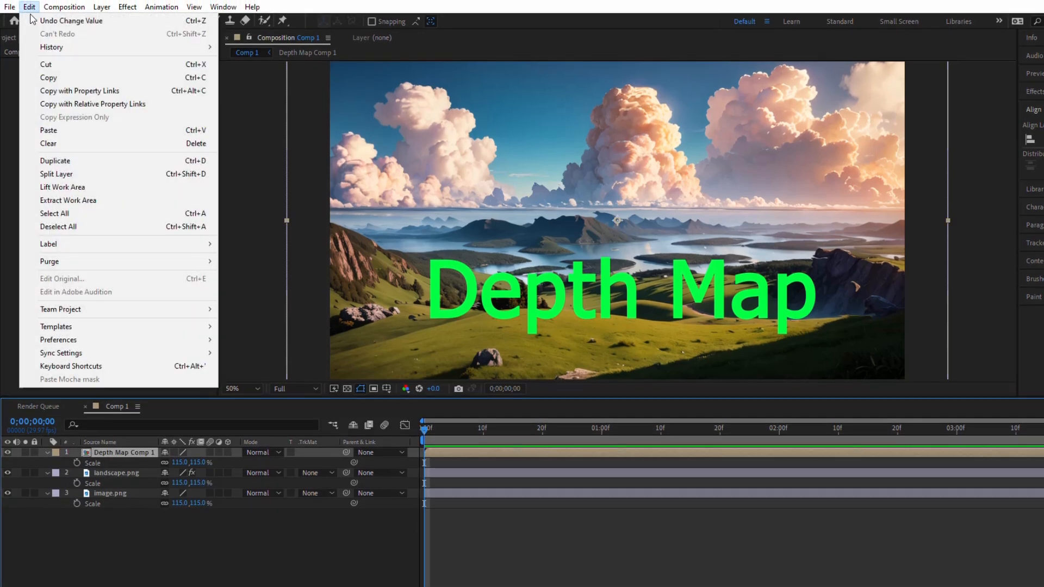
{"action": "left_click", "coordinate": [38, 128]}
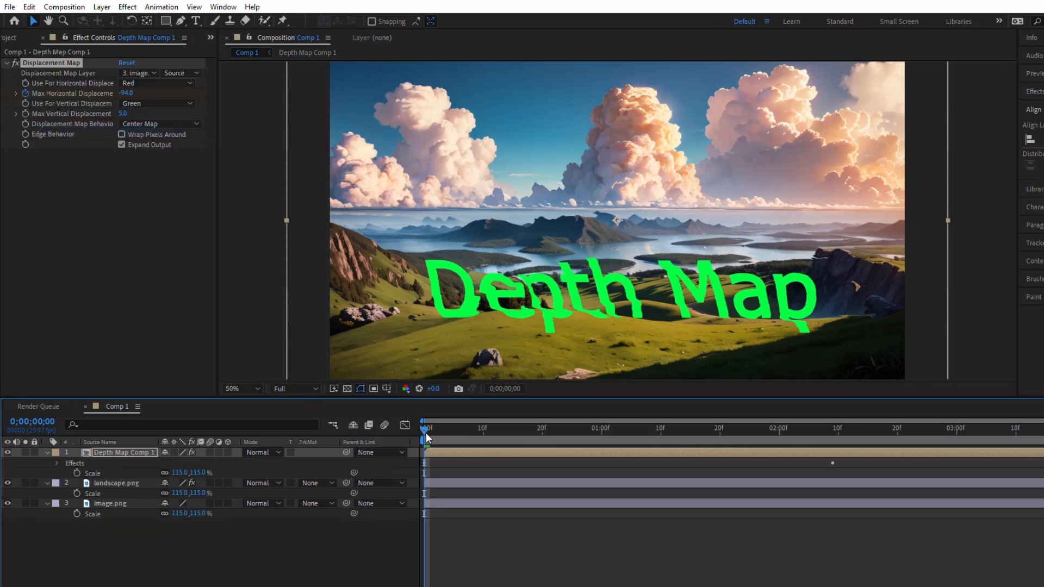
Step: Reveal both layers' keyframes, shift the text's Max Horizontal Displacement keyframes to line up with the landscape's, and preview the motion
{"action": "left_click_drag", "start_coordinate": [450, 441], "coordinate": [547, 359]}
{"action": "left_click", "coordinate": [122, 452]}
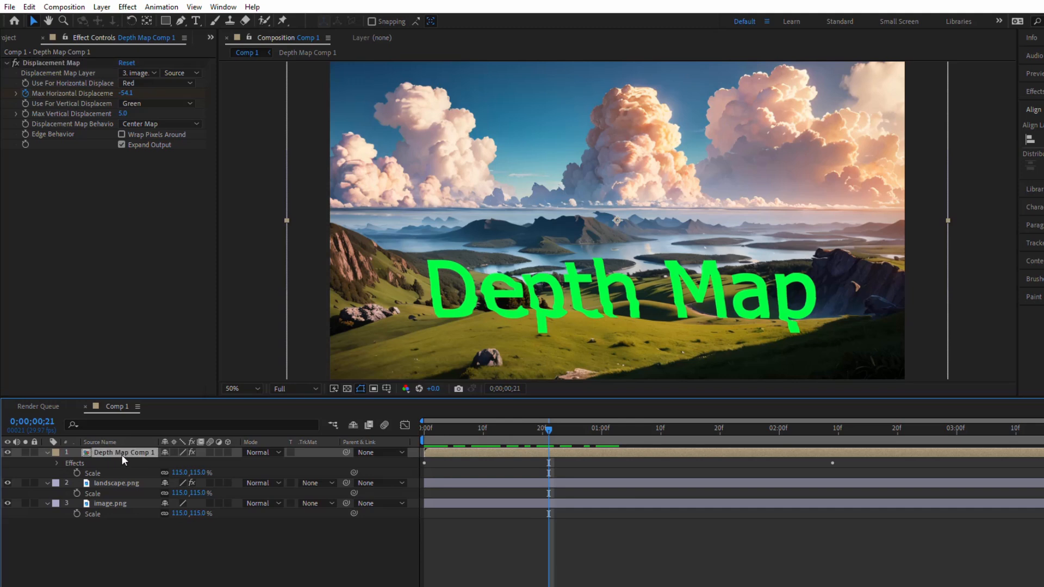
{"action": "left_click", "coordinate": [120, 481]}
{"action": "key", "text": "u"}
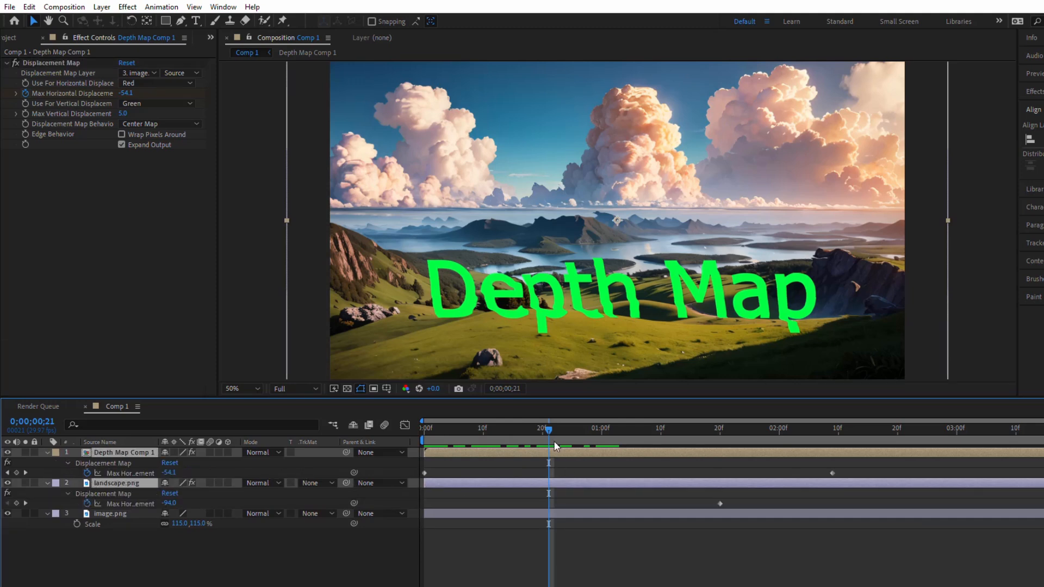
{"action": "left_click_drag", "start_coordinate": [581, 427], "coordinate": [720, 435]}
{"action": "left_click_drag", "start_coordinate": [852, 465], "coordinate": [722, 476]}
{"action": "key", "text": "space"}
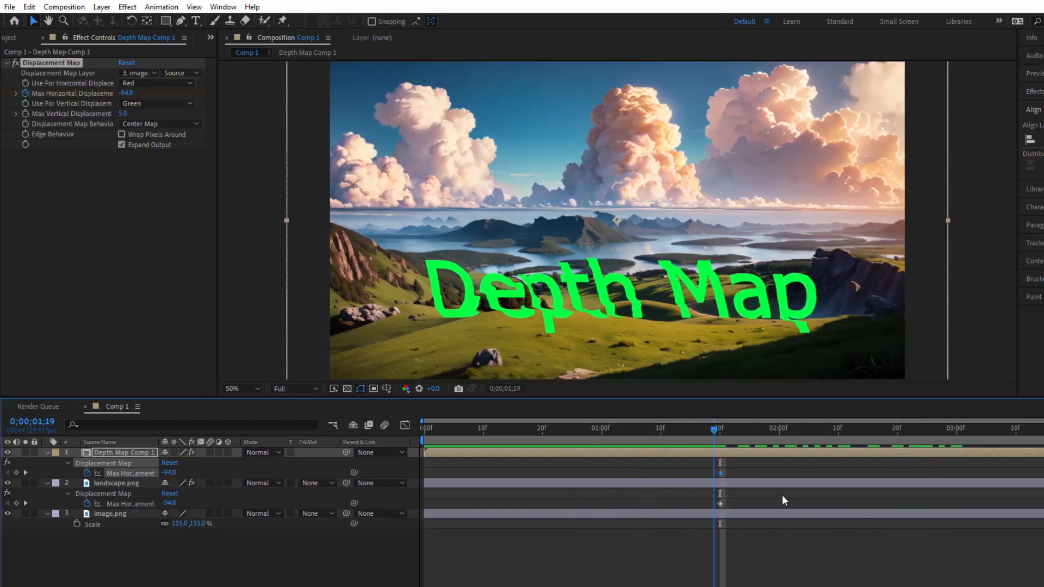
Step: At 0;00;01;10, set the text layer's Max Vertical Displacement to 366
{"action": "mouse_move", "coordinate": [667, 498]}
{"action": "left_mouse_down"}
{"action": "mouse_move", "coordinate": [695, 498]}
{"action": "mouse_move", "coordinate": [661, 498]}
{"action": "left_mouse_up"}
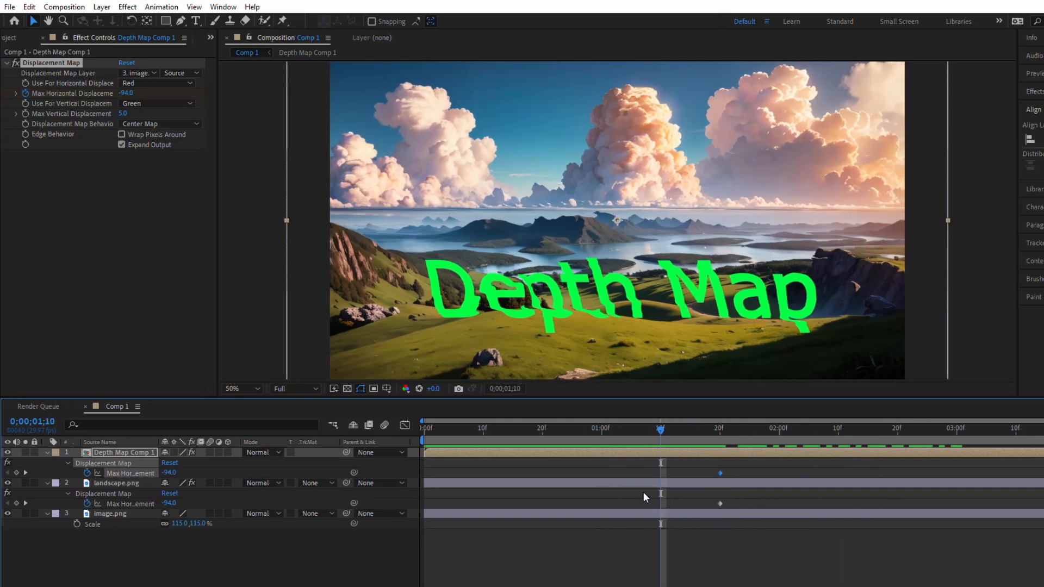
{"action": "left_click", "coordinate": [132, 453]}
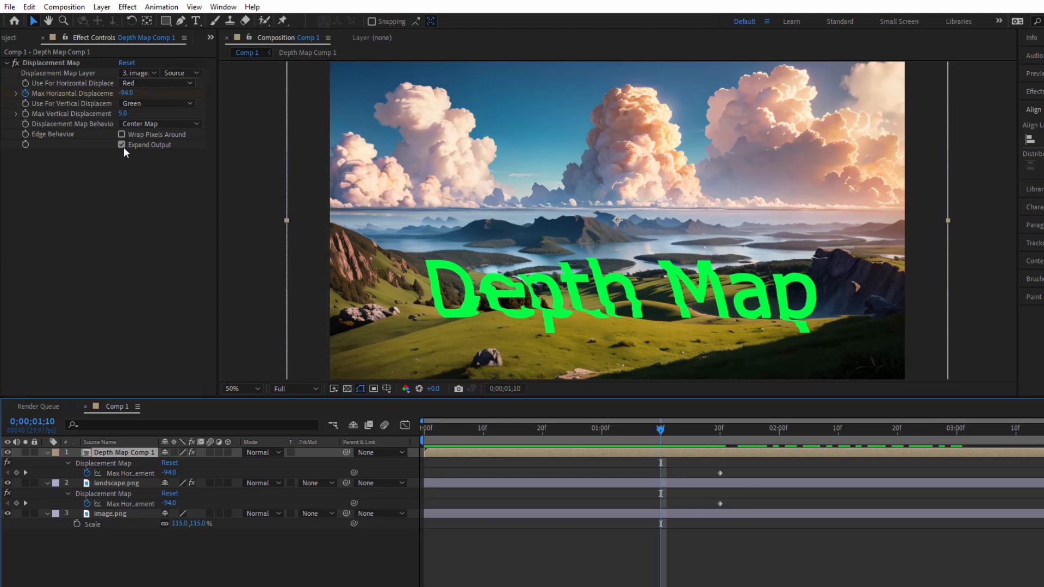
{"action": "left_click_drag", "start_coordinate": [124, 113], "coordinate": [348, 142]}
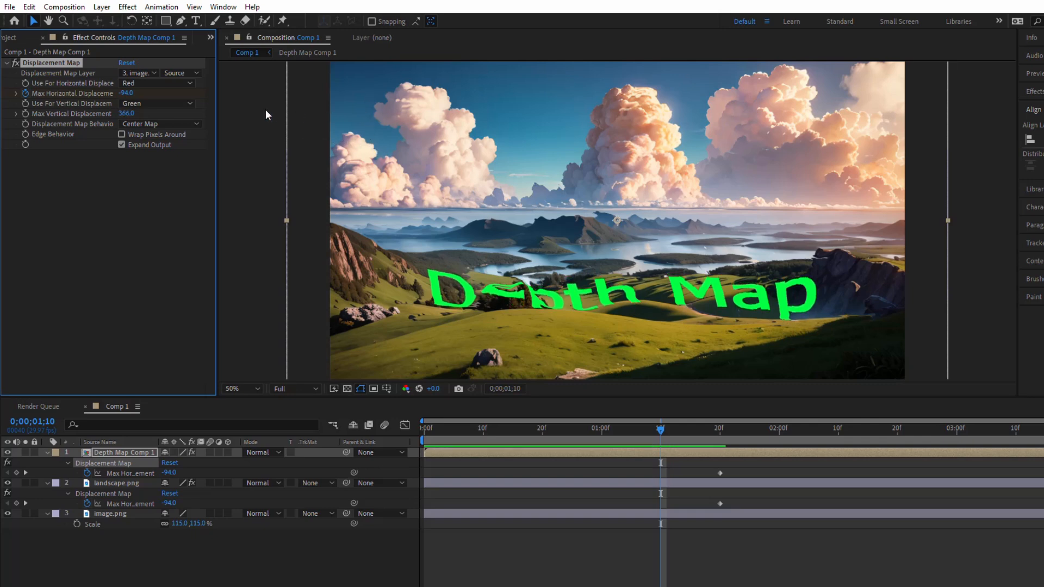
Step: Open a second viewer for Comp 1 and show Depth Map Comp 1 beside it, with the Comp 1 view zoomed to 25%
{"action": "left_click", "coordinate": [194, 7]}
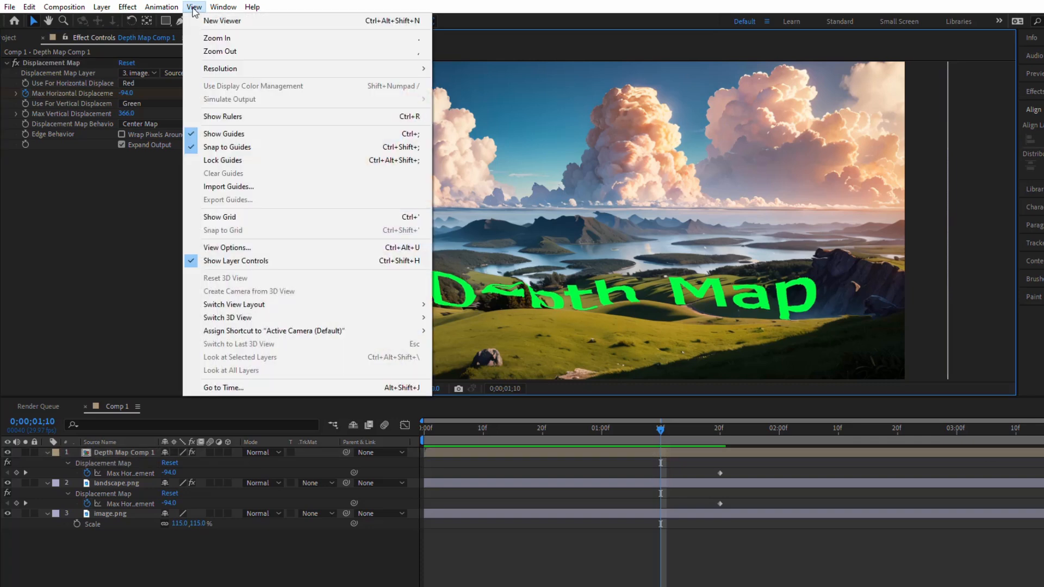
{"action": "left_click", "coordinate": [228, 21]}
{"action": "double_click", "coordinate": [120, 452]}
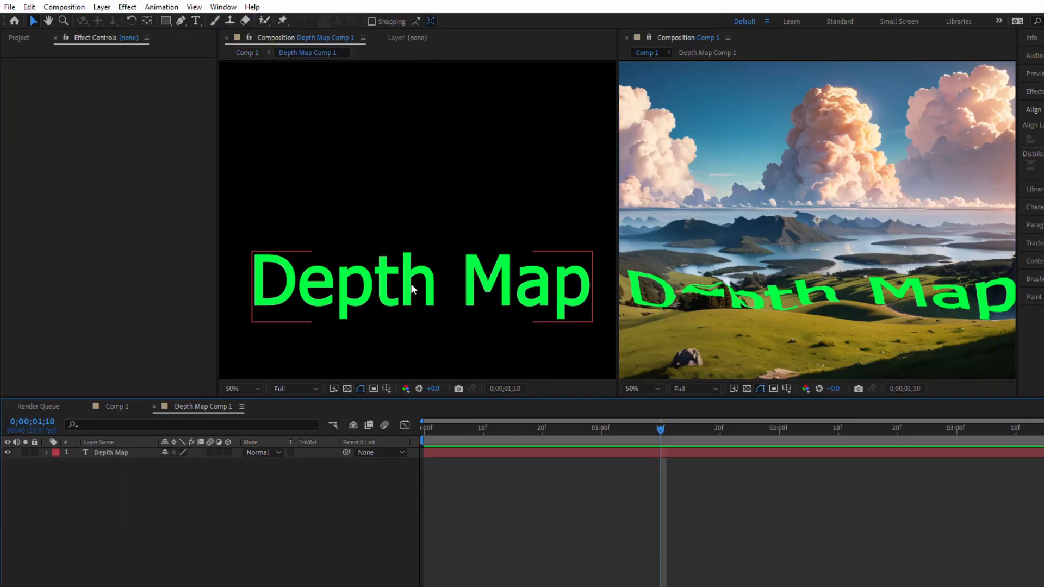
{"action": "scroll", "coordinate": [664, 267], "scroll_direction": "down", "scroll_amount": 1}
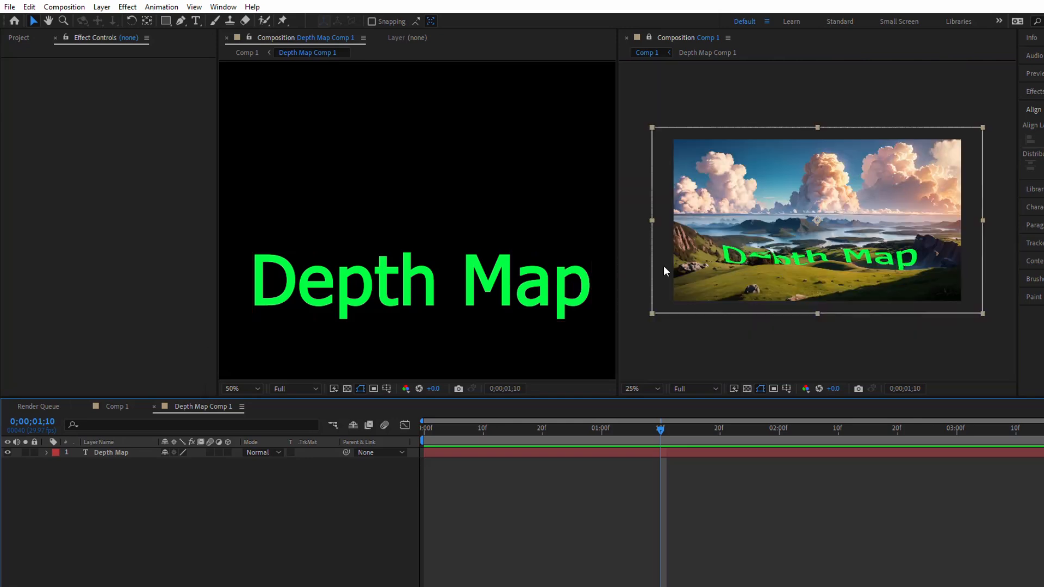
{"action": "scroll", "coordinate": [666, 269], "scroll_direction": "down", "scroll_amount": 1}
Step: Move the text slightly up and right inside its pre-comp, then return to Comp 1 in a single viewer and preview the placement
{"action": "left_click_drag", "start_coordinate": [481, 281], "coordinate": [503, 254]}
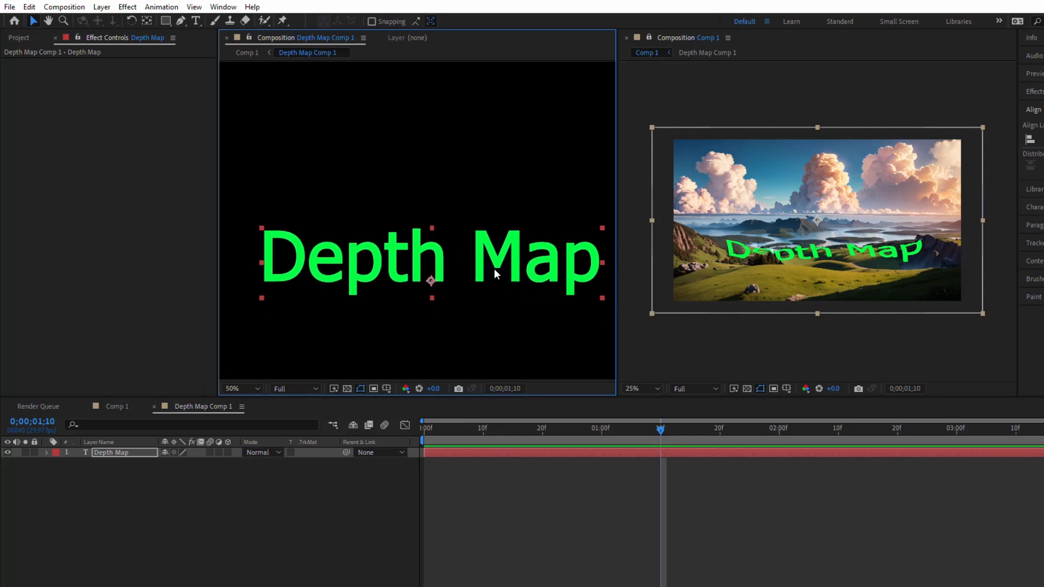
{"action": "left_click", "coordinate": [116, 407]}
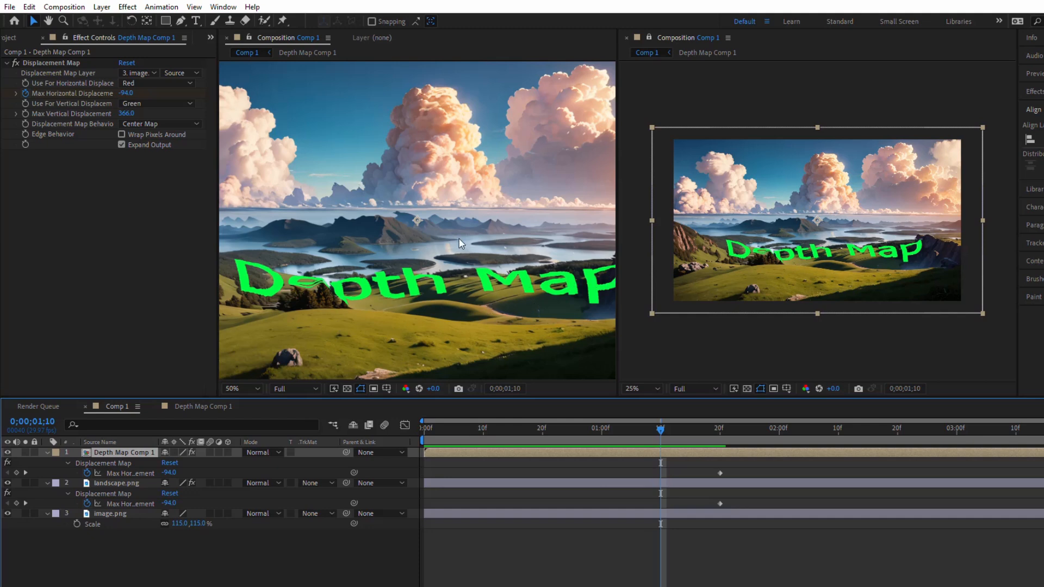
{"action": "left_click", "coordinate": [627, 37]}
{"action": "left_click", "coordinate": [627, 36]}
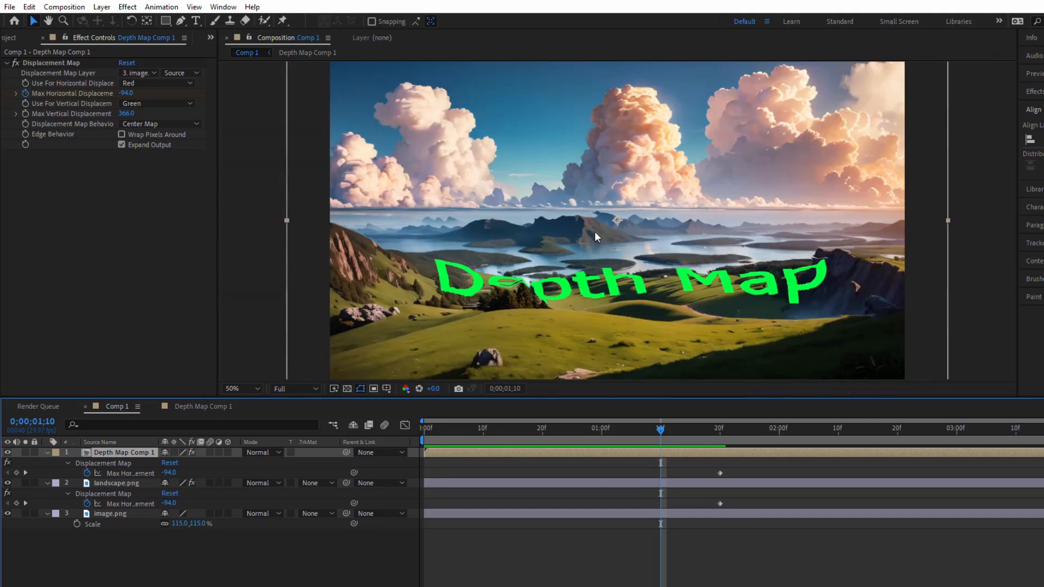
{"action": "left_click_drag", "start_coordinate": [535, 446], "coordinate": [664, 501]}
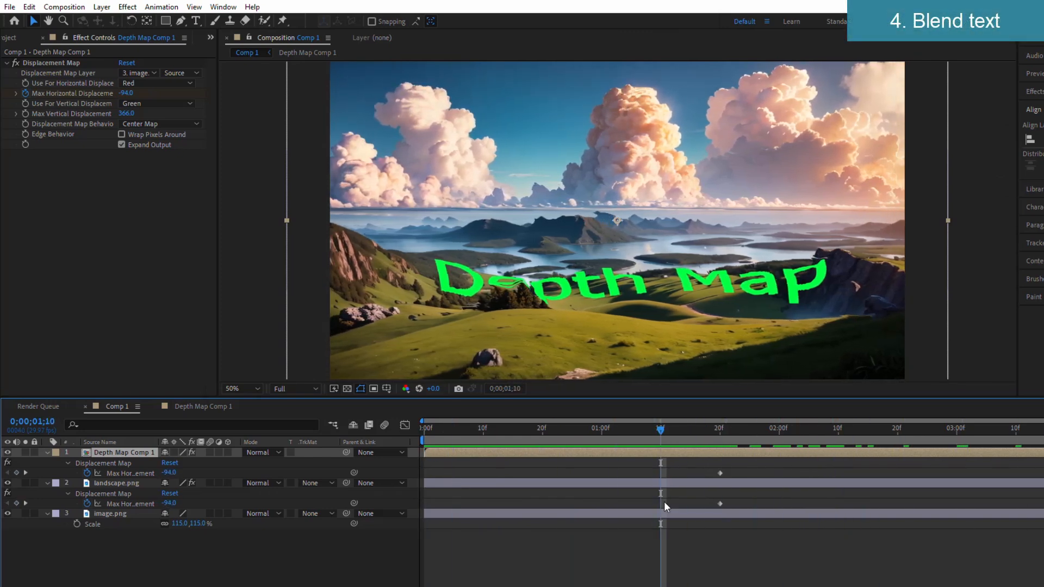
Step: Duplicate landscape.png, place the copy above the Depth Map text layer, and use it as the text's Luma track matte
{"action": "left_click", "coordinate": [119, 479]}
{"action": "key", "text": "ctrl+d"}
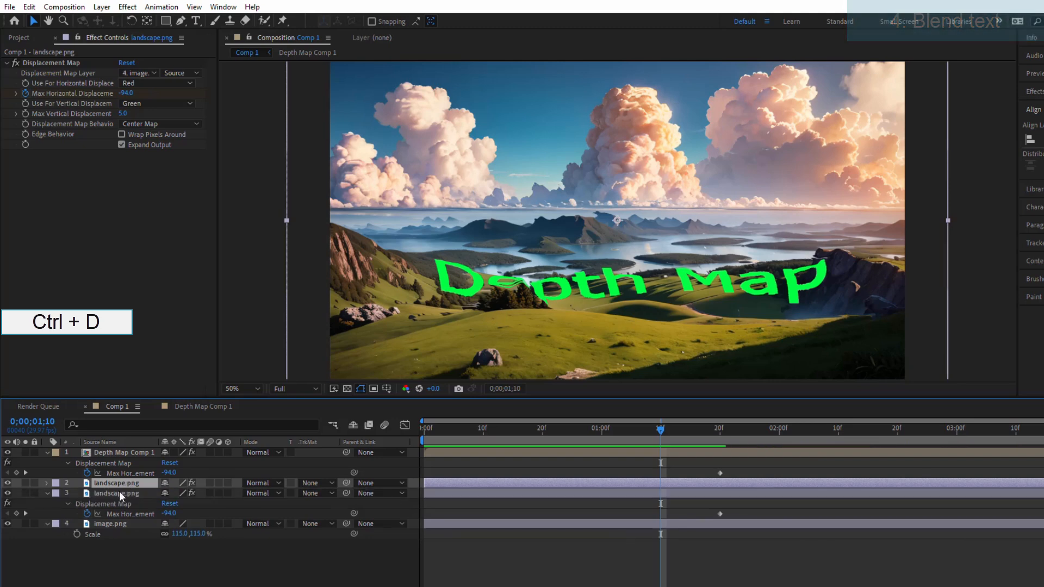
{"action": "left_click_drag", "start_coordinate": [119, 484], "coordinate": [128, 449]}
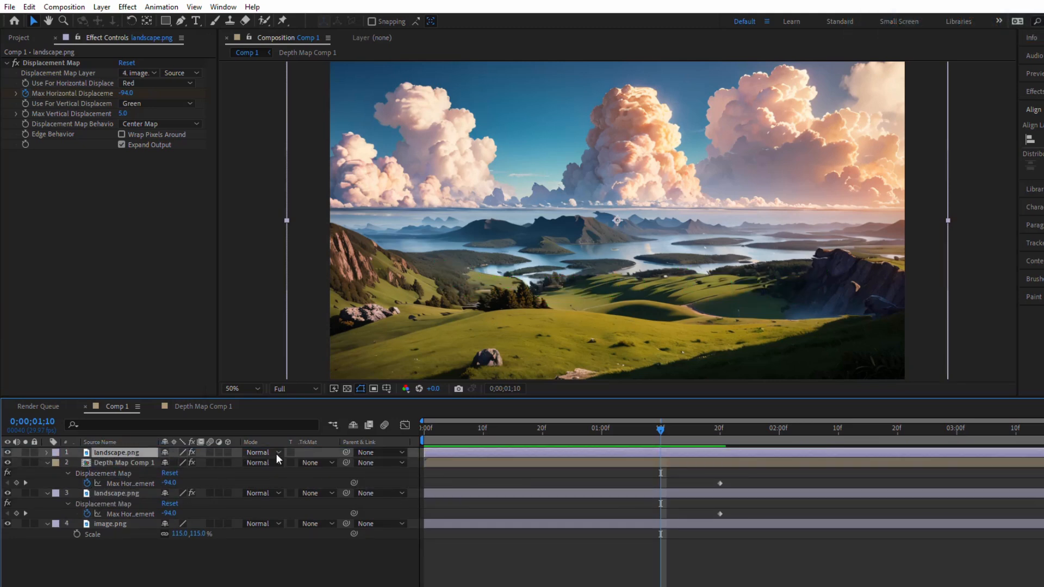
{"action": "left_click", "coordinate": [310, 463]}
{"action": "left_click", "coordinate": [329, 516]}
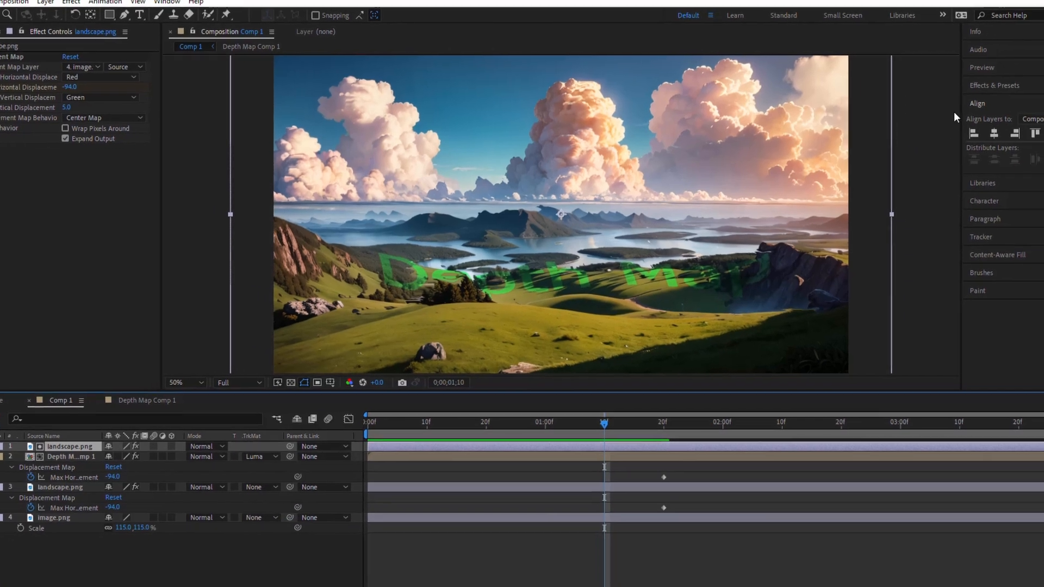
Step: Search the effects for Curves and apply it to the top landscape.png layer
{"action": "left_click", "coordinate": [1035, 91]}
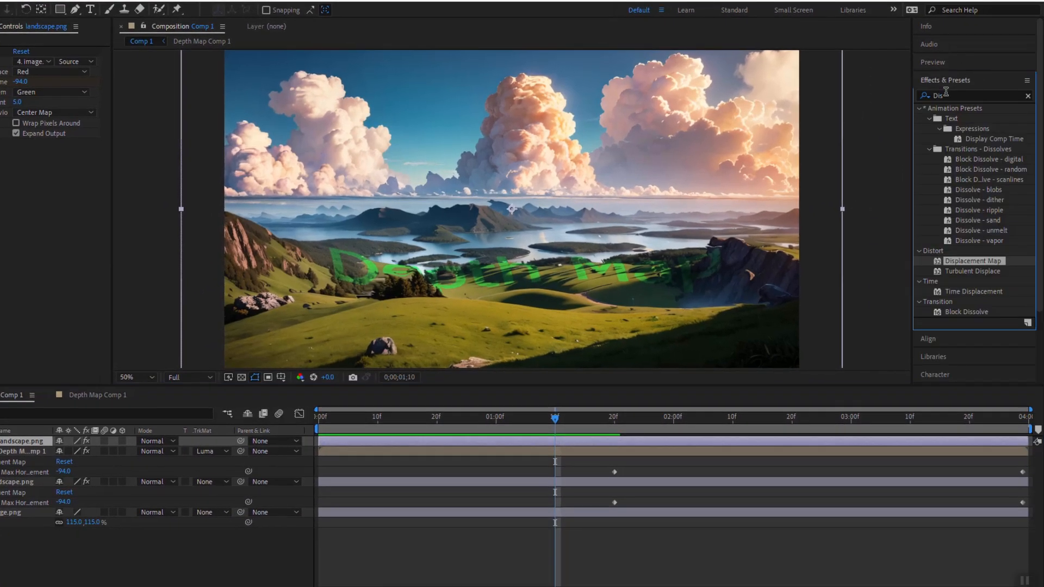
{"action": "left_click", "coordinate": [951, 95]}
{"action": "key", "text": "BackSpace"}
{"action": "key", "text": "BackSpace"}
{"action": "key", "text": "BackSpace"}
{"action": "type", "text": "Cu"}
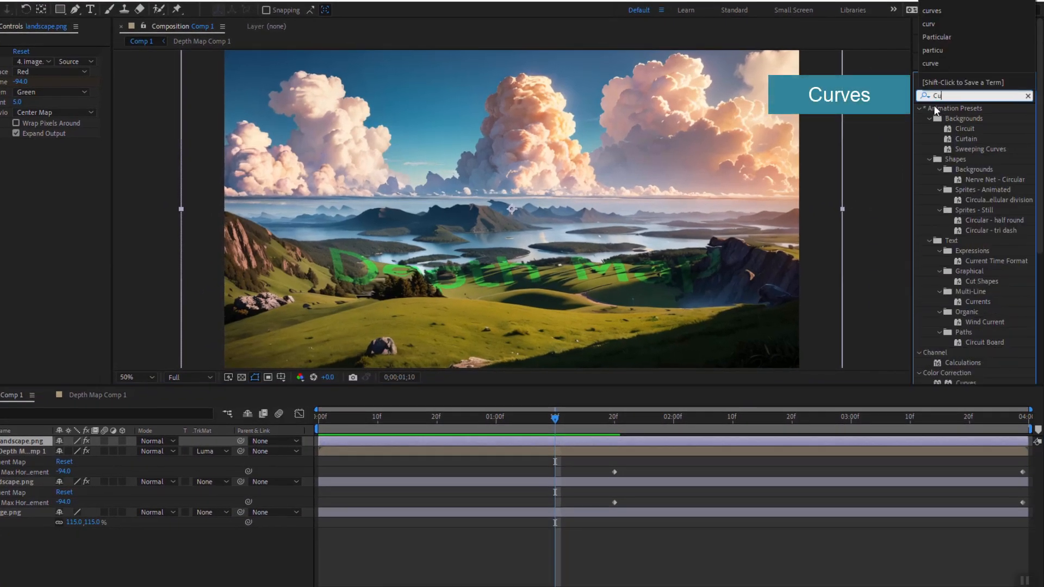
{"action": "type", "text": "rves"}
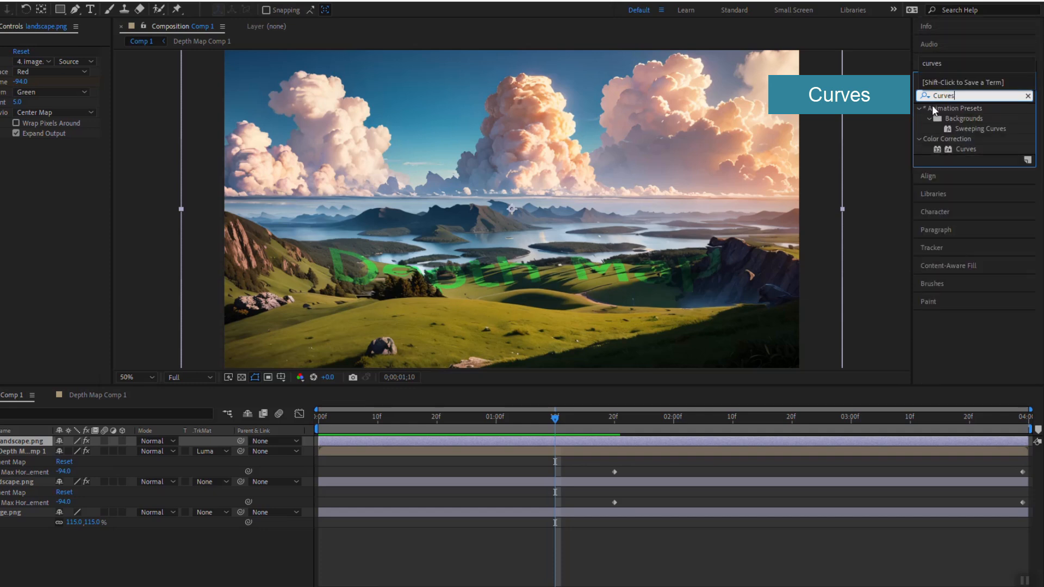
{"action": "left_click_drag", "start_coordinate": [967, 147], "coordinate": [1, 447]}
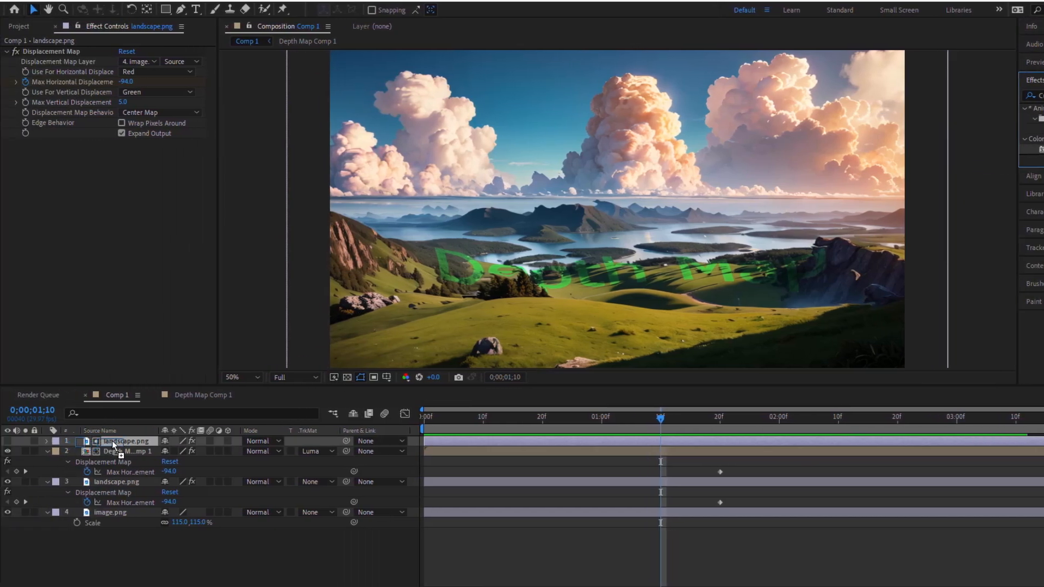
{"action": "left_click_drag", "start_coordinate": [115, 444], "coordinate": [115, 444]}
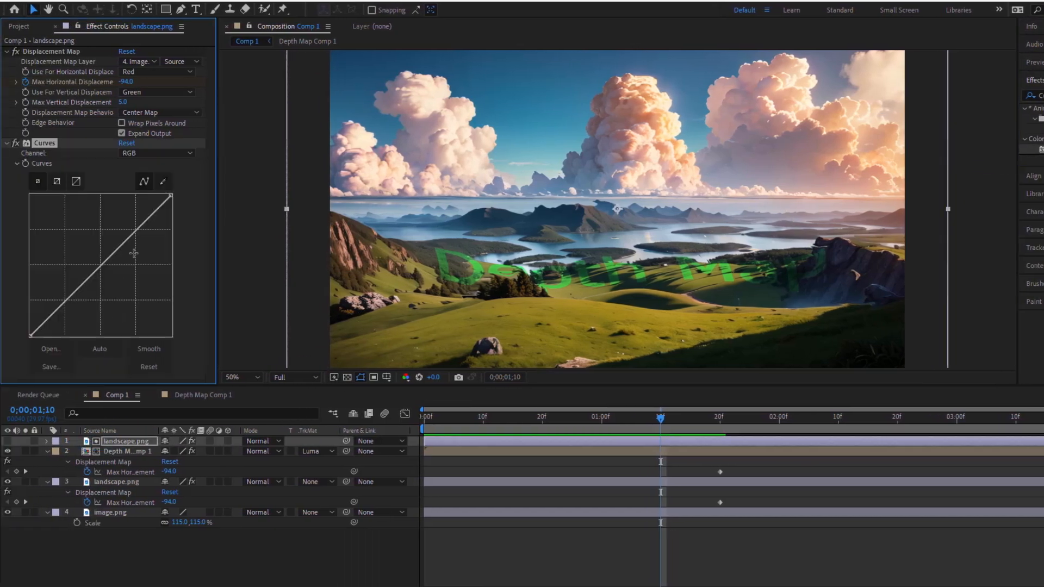
Step: Shape the RGB curve of the top landscape layer, raising the highlights strongly and pulling the shadows down slightly to increase the matte's contrast
{"action": "left_click_drag", "start_coordinate": [131, 233], "coordinate": [101, 213]}
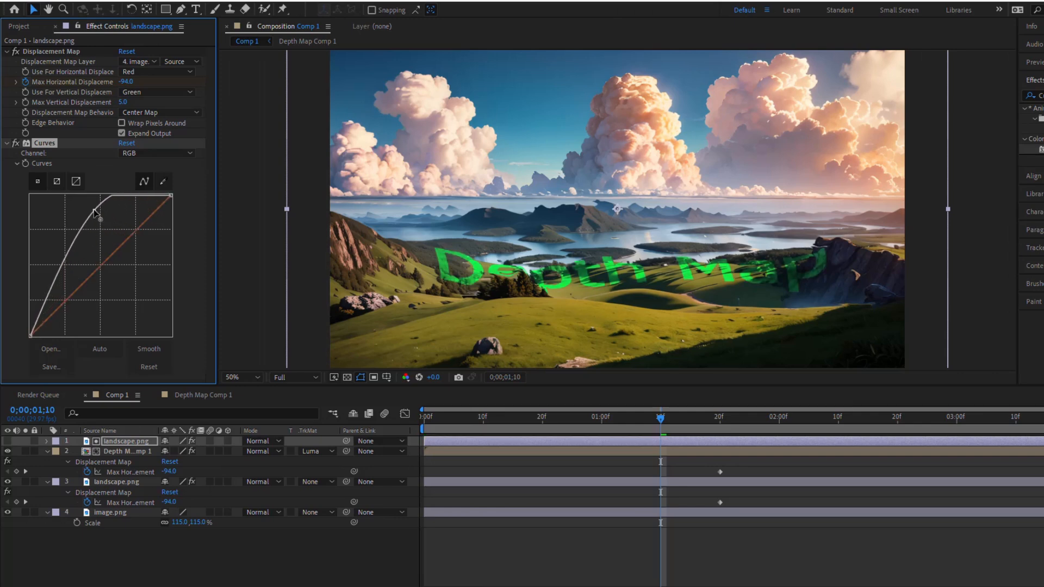
{"action": "left_click_drag", "start_coordinate": [48, 306], "coordinate": [57, 316]}
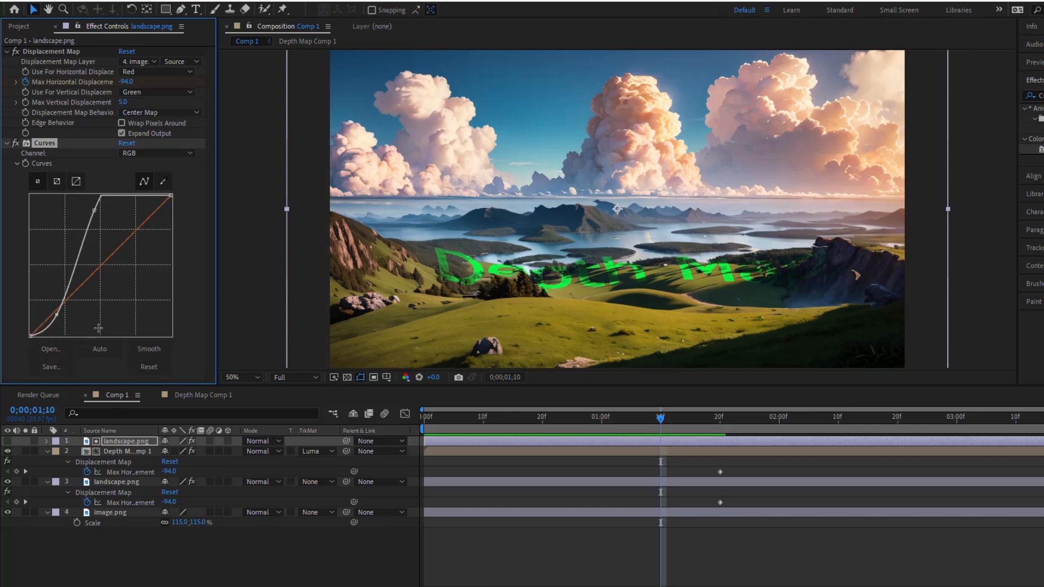
{"action": "left_click_drag", "start_coordinate": [57, 315], "coordinate": [54, 310]}
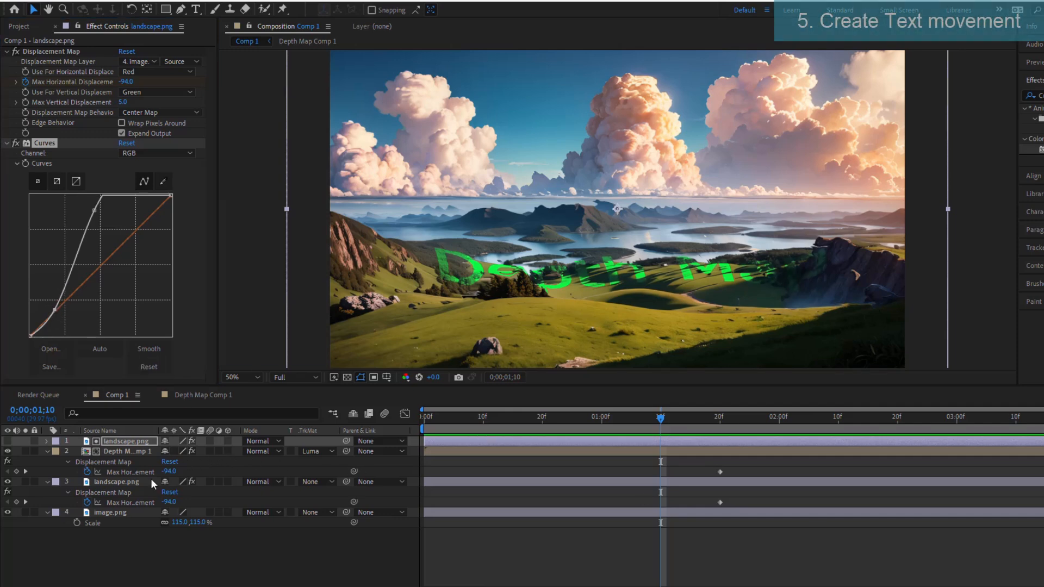
Step: Keyframe the text layer's Position at 960, 540 at 0;00;01;00 and at 960, -325 at 0;00;00;18
{"action": "left_click", "coordinate": [121, 451]}
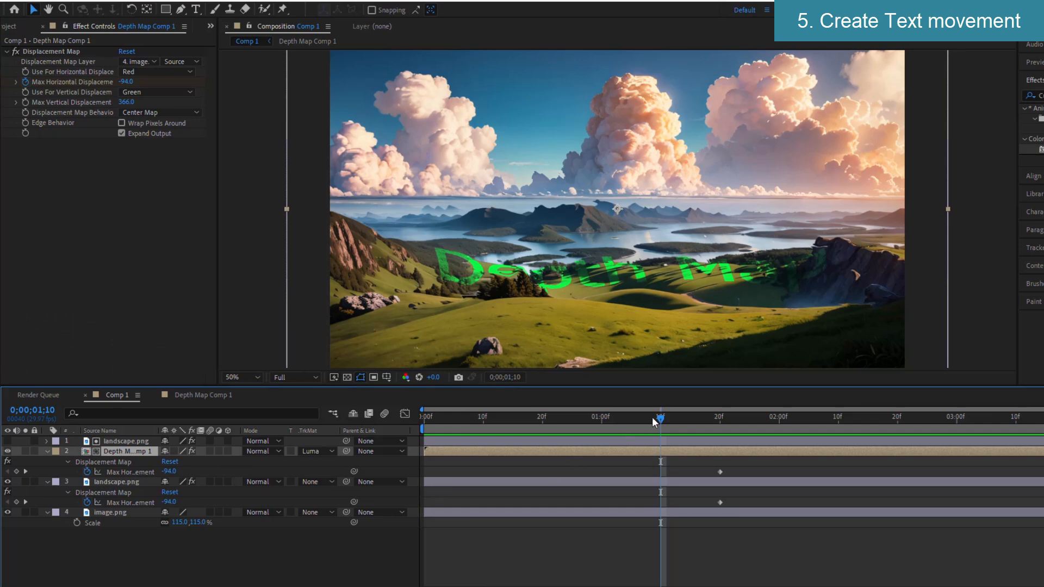
{"action": "left_click_drag", "start_coordinate": [660, 421], "coordinate": [600, 423]}
{"action": "key", "text": "p"}
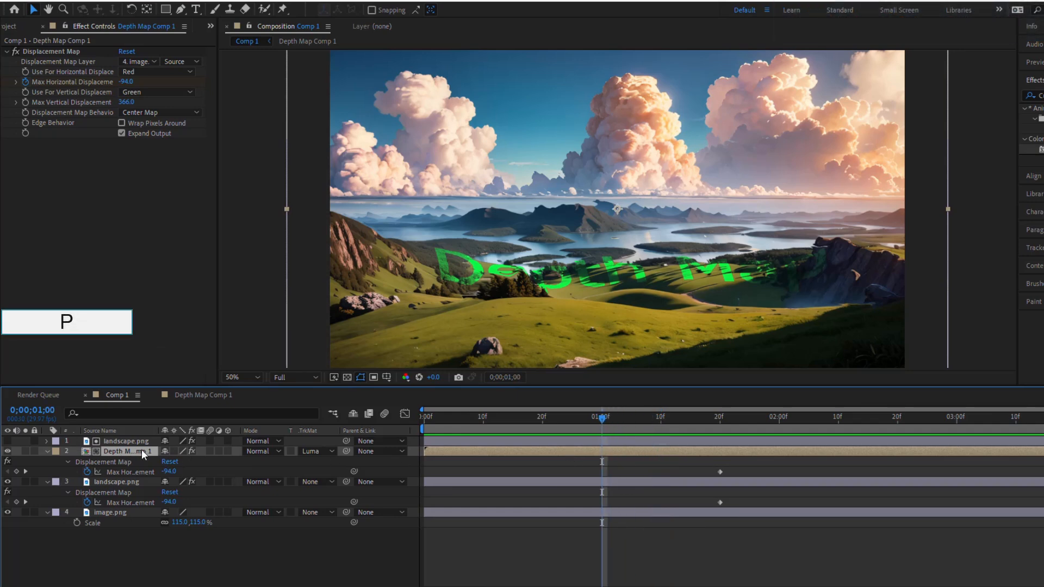
{"action": "left_click", "coordinate": [76, 461]}
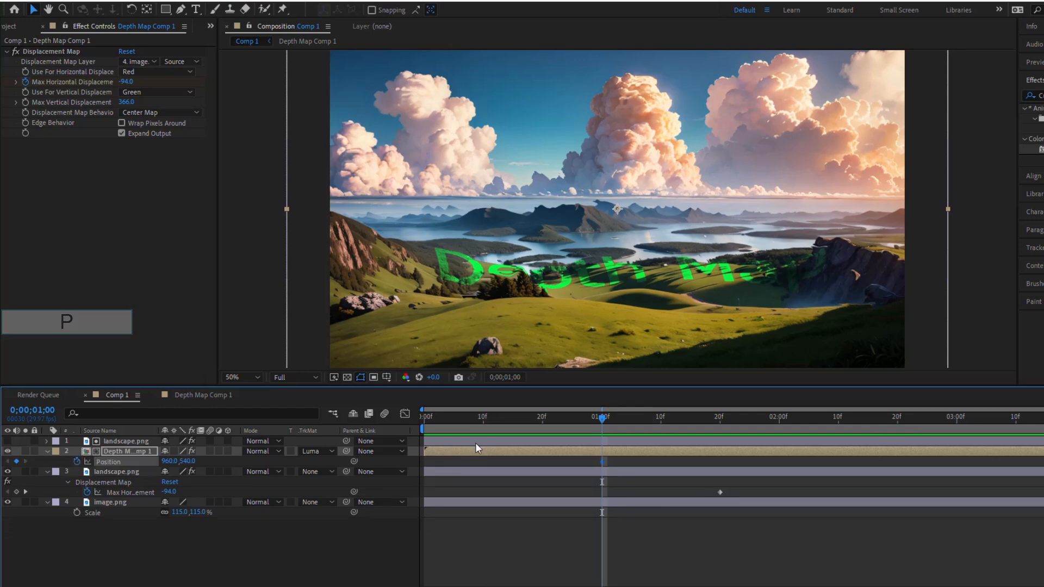
{"action": "left_click_drag", "start_coordinate": [602, 423], "coordinate": [531, 423]}
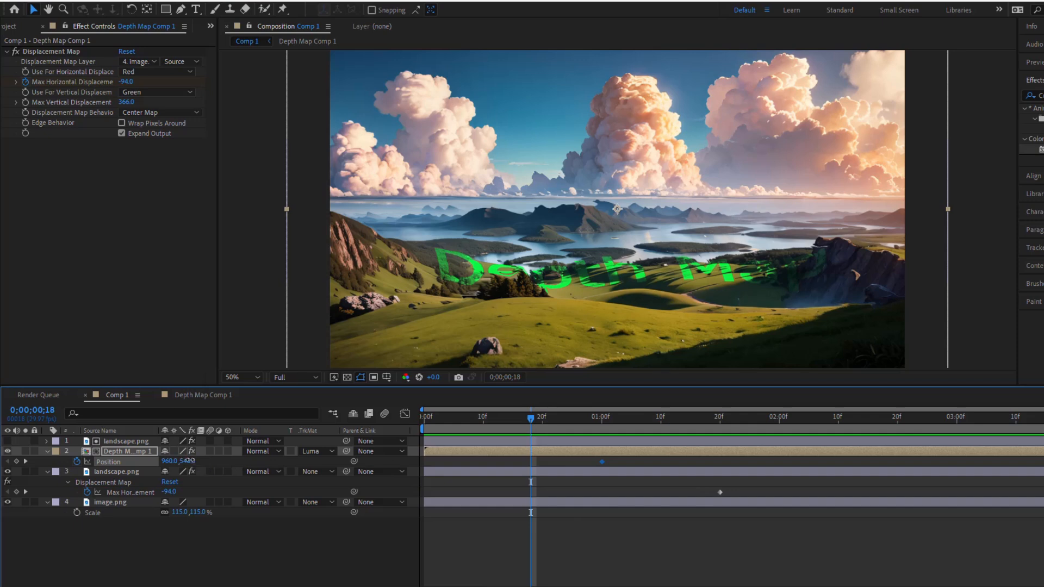
{"action": "left_click_drag", "start_coordinate": [188, 461], "coordinate": [163, 462]}
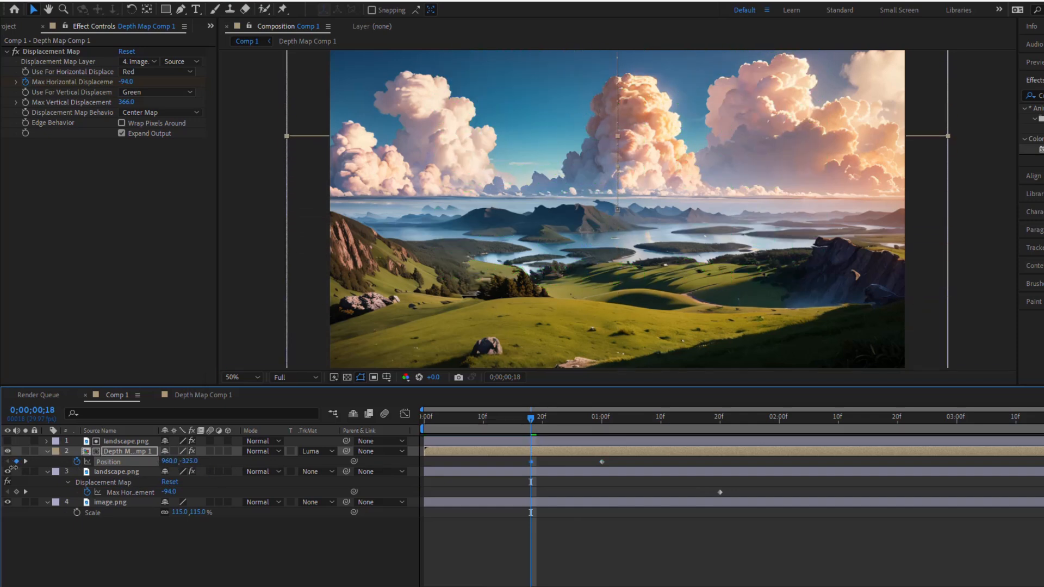
Step: Apply Easy Ease to both Position keyframes of the Depth Map text layer
{"action": "left_click_drag", "start_coordinate": [617, 463], "coordinate": [520, 462]}
{"action": "right_click", "coordinate": [530, 462]}
{"action": "mouse_move", "coordinate": [625, 454]}
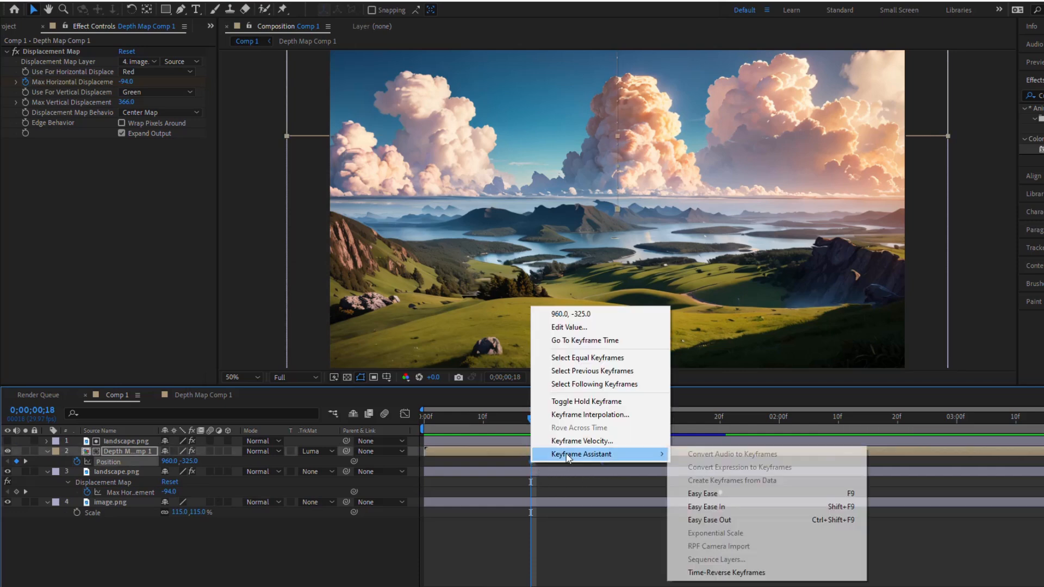
{"action": "left_click", "coordinate": [711, 494]}
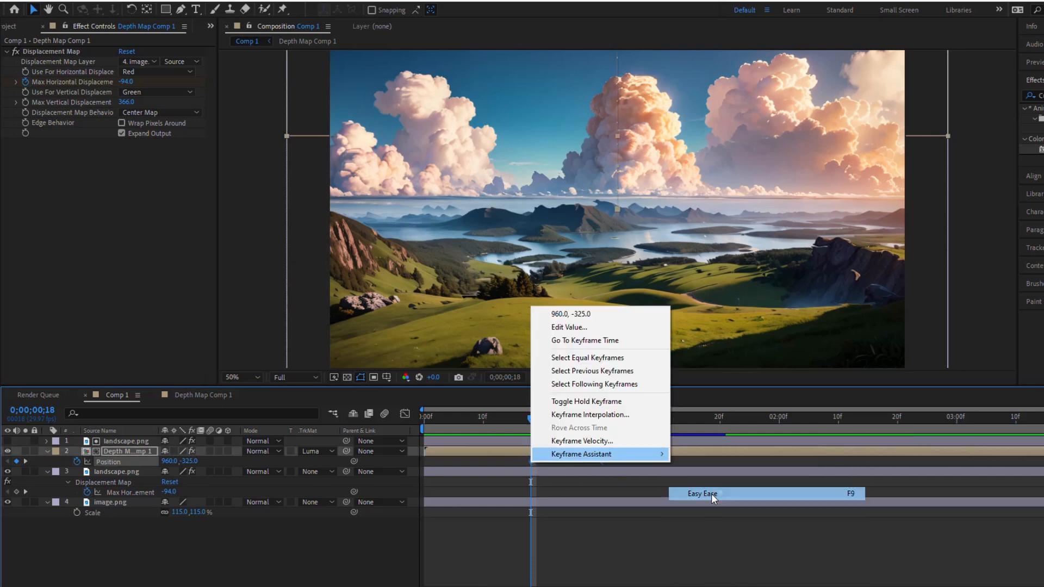
Step: Reshape the Position speed graph into a slow start with a sharp peak near the second keyframe, and play back the drop
{"action": "left_click", "coordinate": [405, 414]}
{"action": "left_click", "coordinate": [659, 579]}
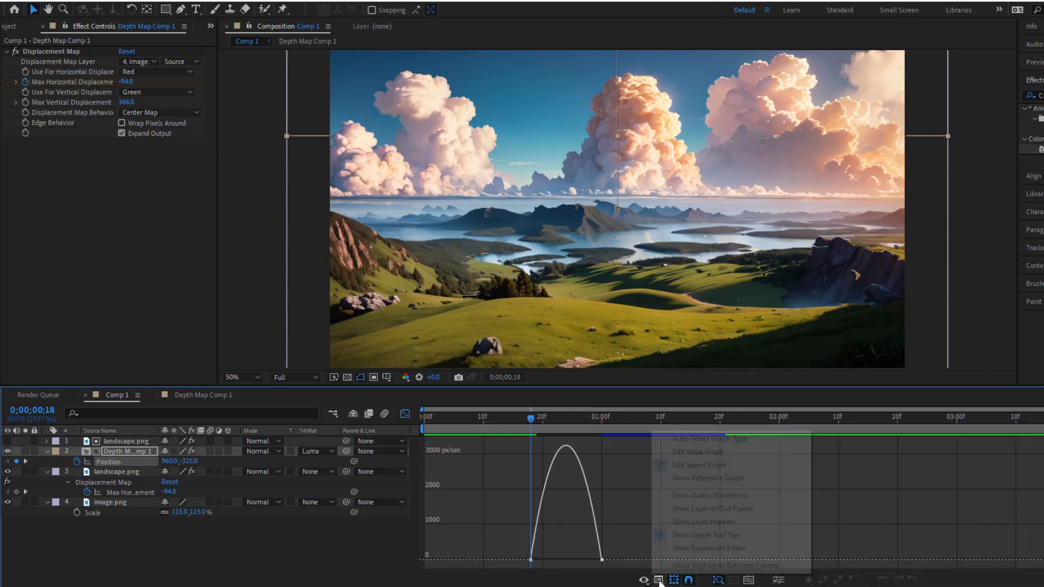
{"action": "left_click", "coordinate": [694, 468]}
{"action": "left_click_drag", "start_coordinate": [520, 548], "coordinate": [565, 559]}
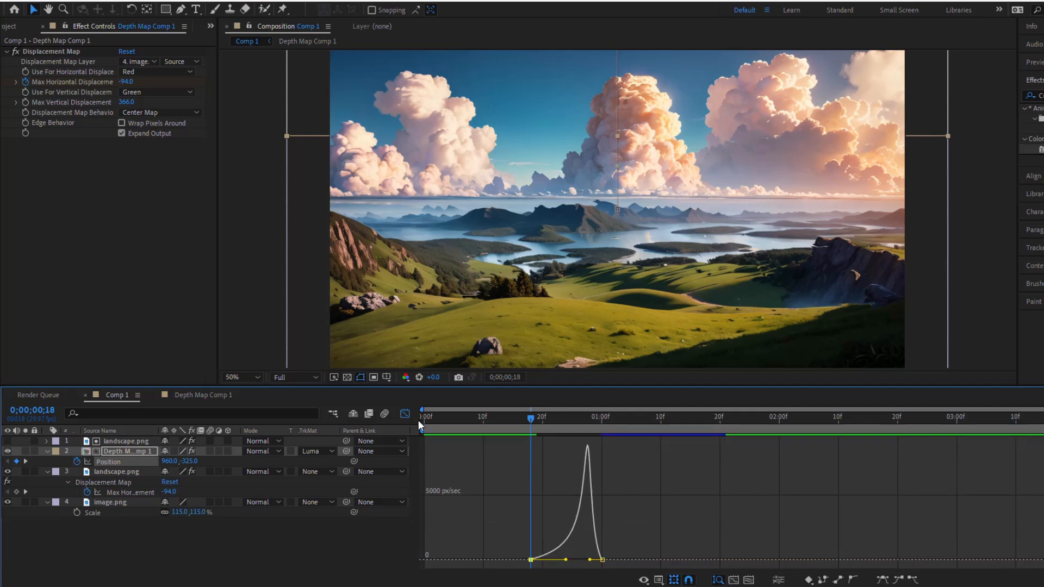
{"action": "left_click", "coordinate": [404, 413]}
{"action": "left_click", "coordinate": [526, 419]}
{"action": "key", "text": "space"}
{"action": "left_click_drag", "start_coordinate": [687, 418], "coordinate": [518, 439]}
{"action": "key", "text": "space"}
{"action": "key", "text": "space"}
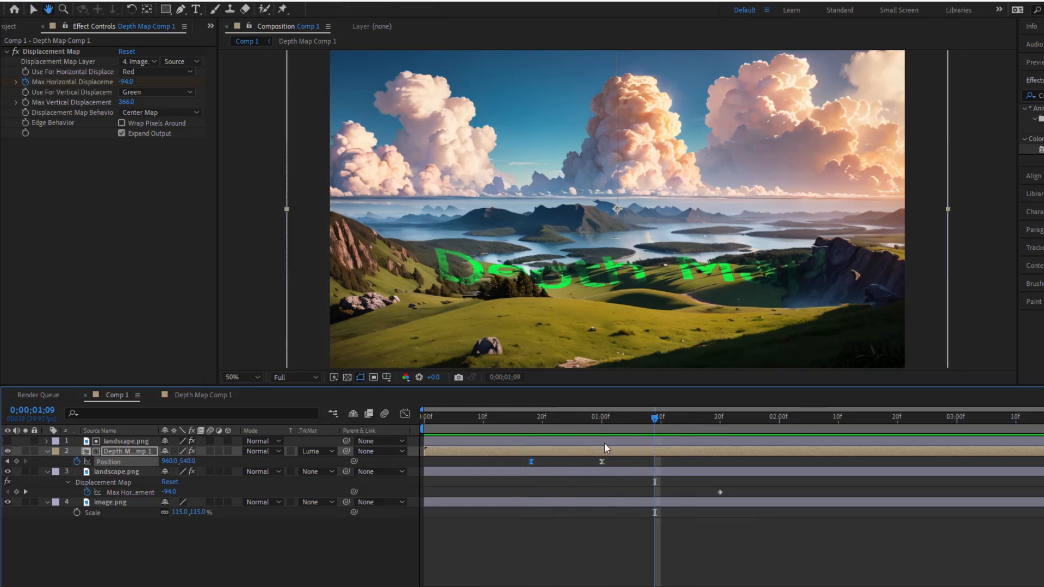
Step: Enable motion blur for the Depth Map text layer and the composition, and play back the text's drop
{"action": "left_click_drag", "start_coordinate": [656, 421], "coordinate": [572, 429]}
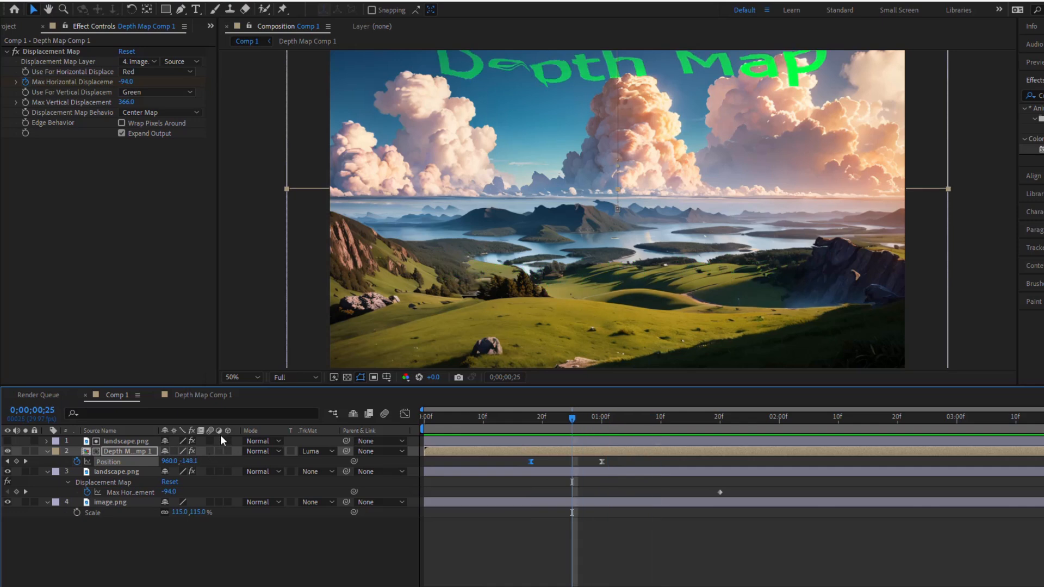
{"action": "left_click", "coordinate": [210, 451]}
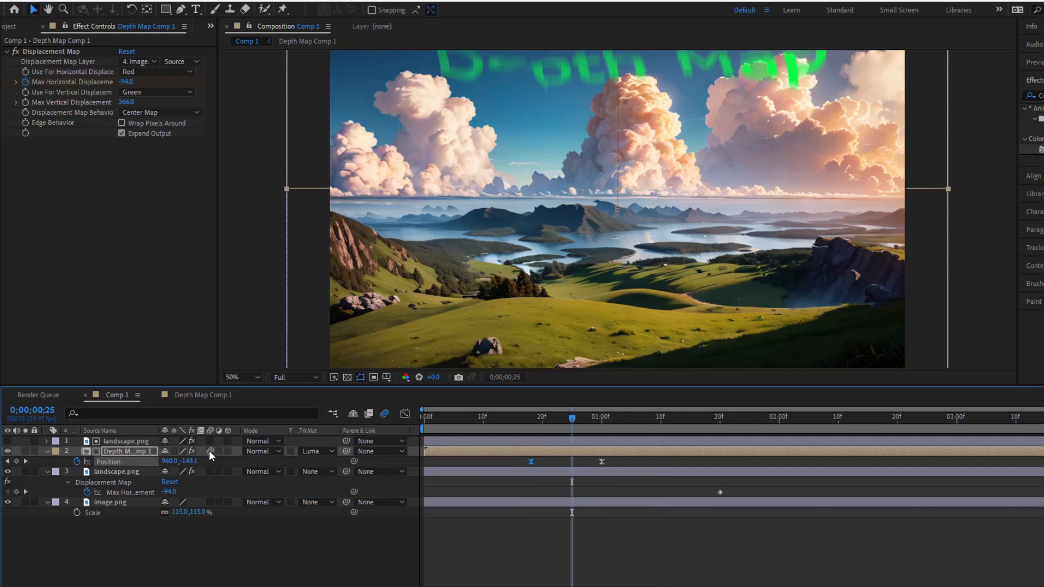
{"action": "left_click_drag", "start_coordinate": [574, 433], "coordinate": [514, 428]}
{"action": "key", "text": "space"}
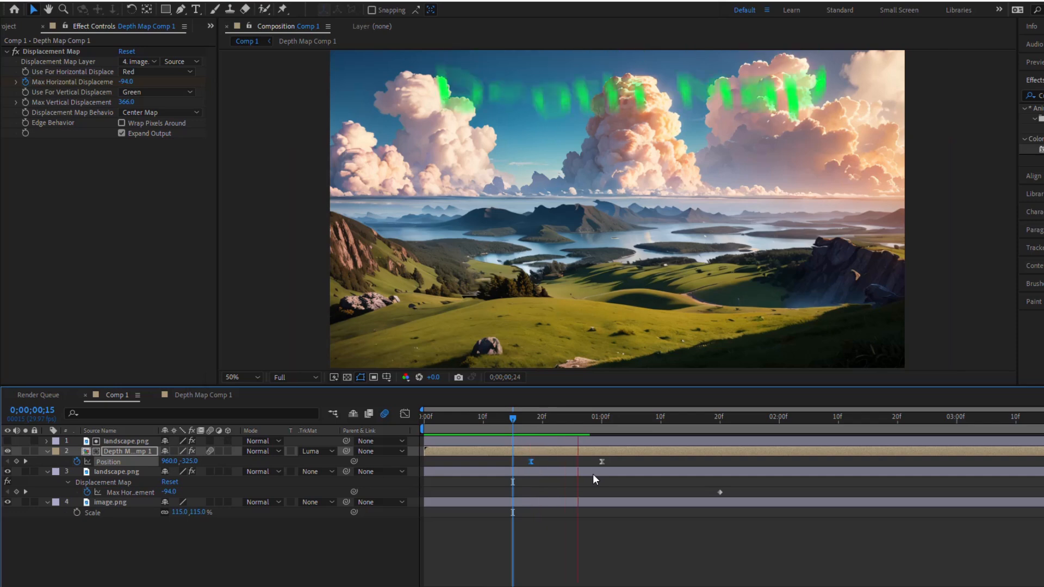
{"action": "left_click", "coordinate": [660, 421]}
{"action": "left_click_drag", "start_coordinate": [661, 424], "coordinate": [514, 440]}
{"action": "key", "text": "space"}
{"action": "key", "text": "space"}
{"action": "left_click_drag", "start_coordinate": [689, 419], "coordinate": [421, 451]}
{"action": "key", "text": "space"}
{"action": "key", "text": "space"}
Step: Move to 0;00;01;00, where the text lands, and make the Depth Map text layer and the landscape.png layer below it 3D
{"action": "left_click_drag", "start_coordinate": [571, 422], "coordinate": [600, 462]}
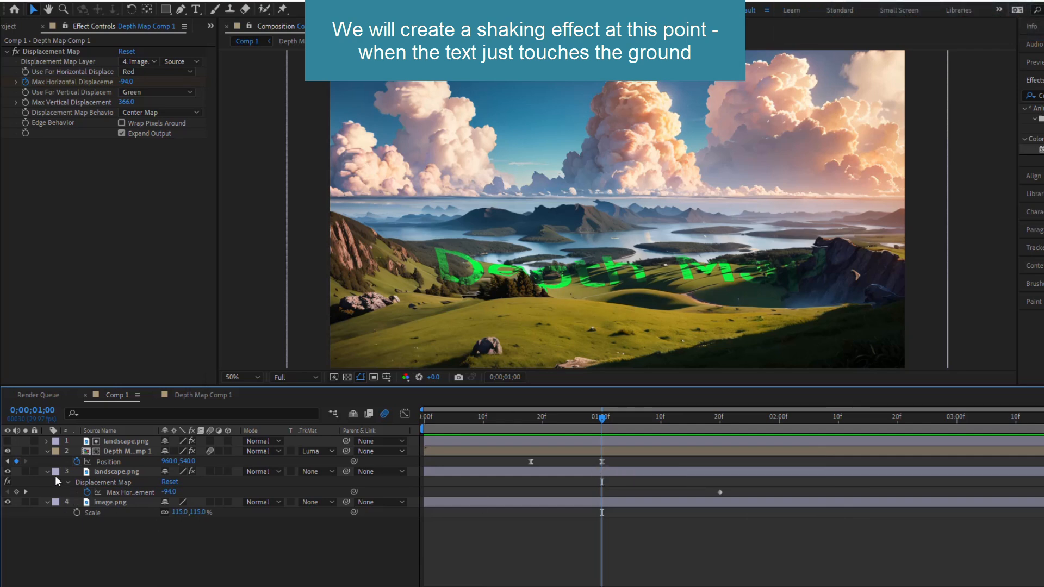
{"action": "left_click", "coordinate": [48, 451]}
{"action": "left_click", "coordinate": [47, 461]}
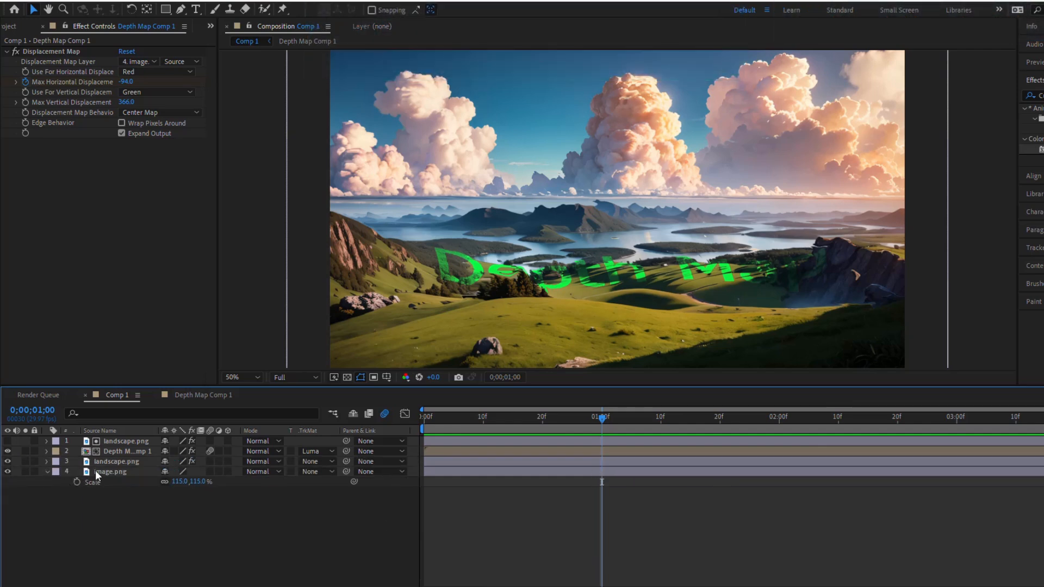
{"action": "left_click", "coordinate": [227, 461]}
{"action": "left_click", "coordinate": [227, 450]}
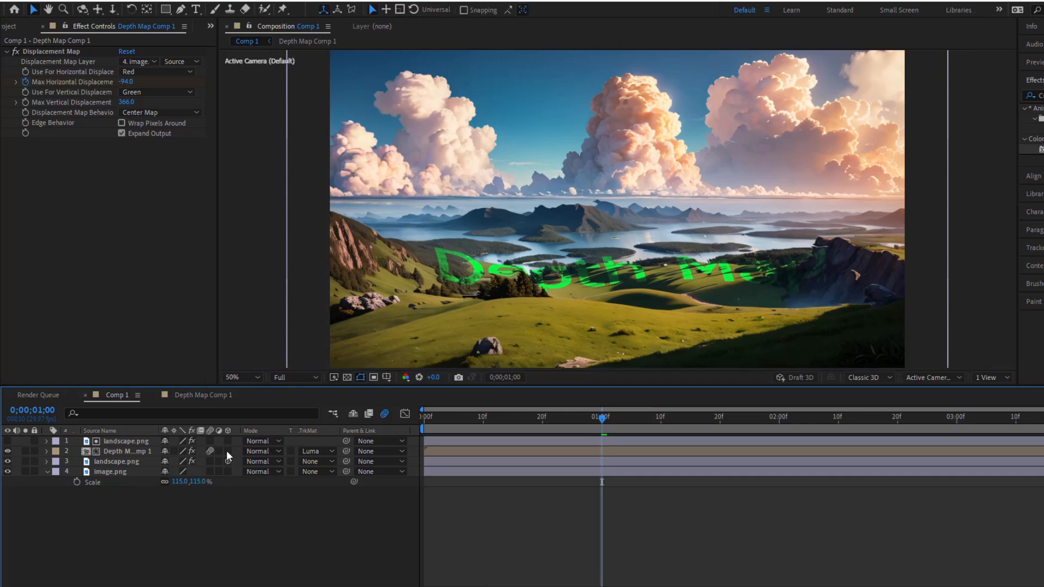
Step: Add a new camera to Comp 1, keeping the default camera settings
{"action": "right_click", "coordinate": [229, 541]}
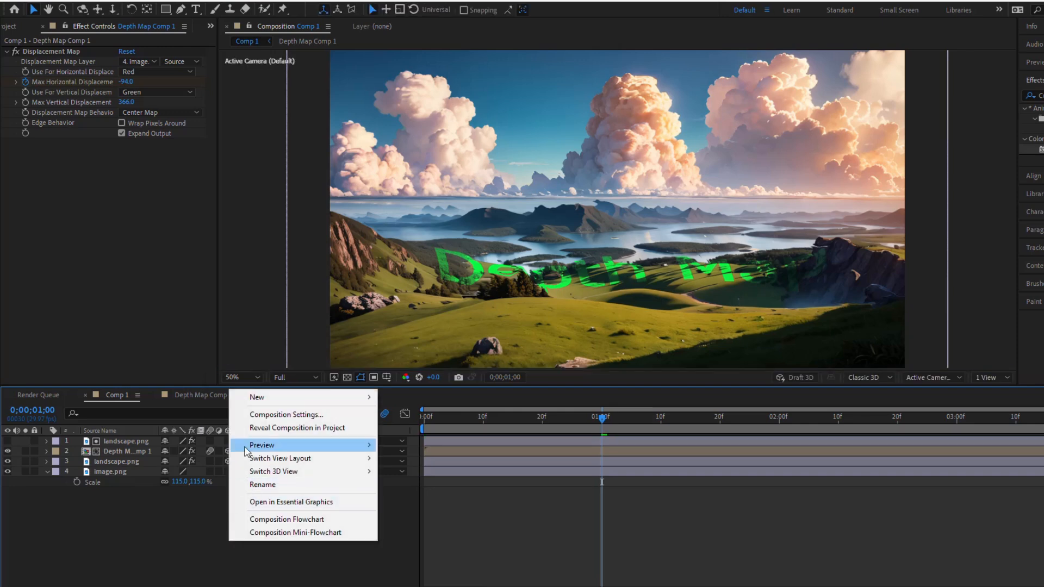
{"action": "mouse_move", "coordinate": [257, 397]}
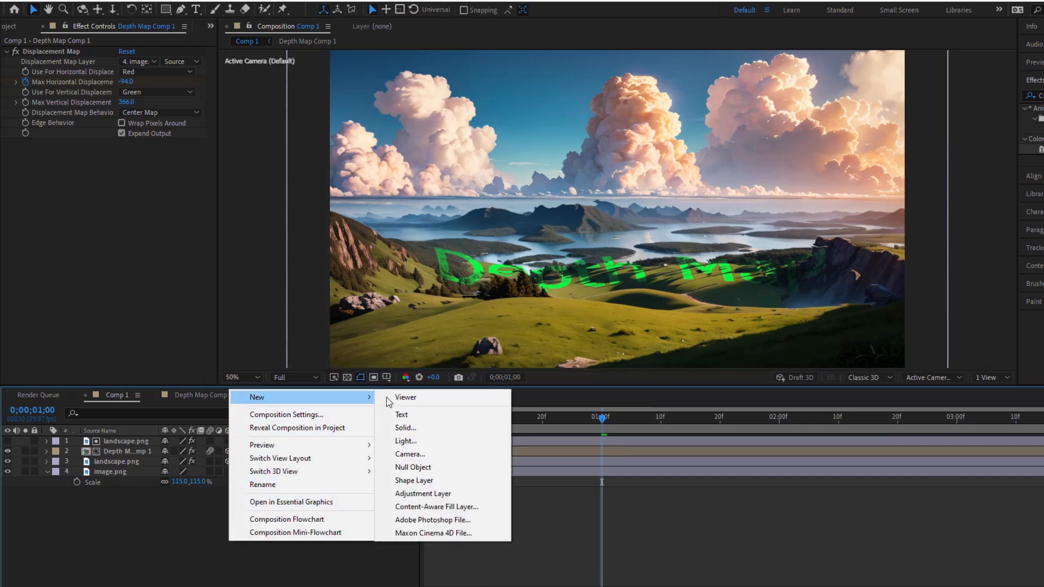
{"action": "left_click", "coordinate": [413, 456]}
{"action": "left_click", "coordinate": [543, 435]}
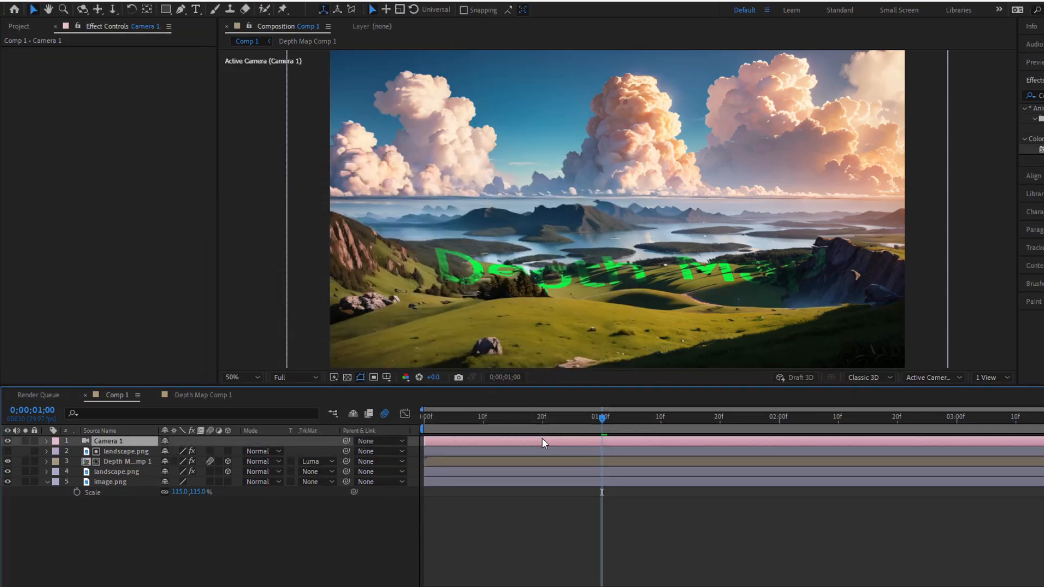
Step: Add a null object named Cam Control and parent Camera 1 to it
{"action": "right_click", "coordinate": [249, 517]}
{"action": "mouse_move", "coordinate": [351, 381]}
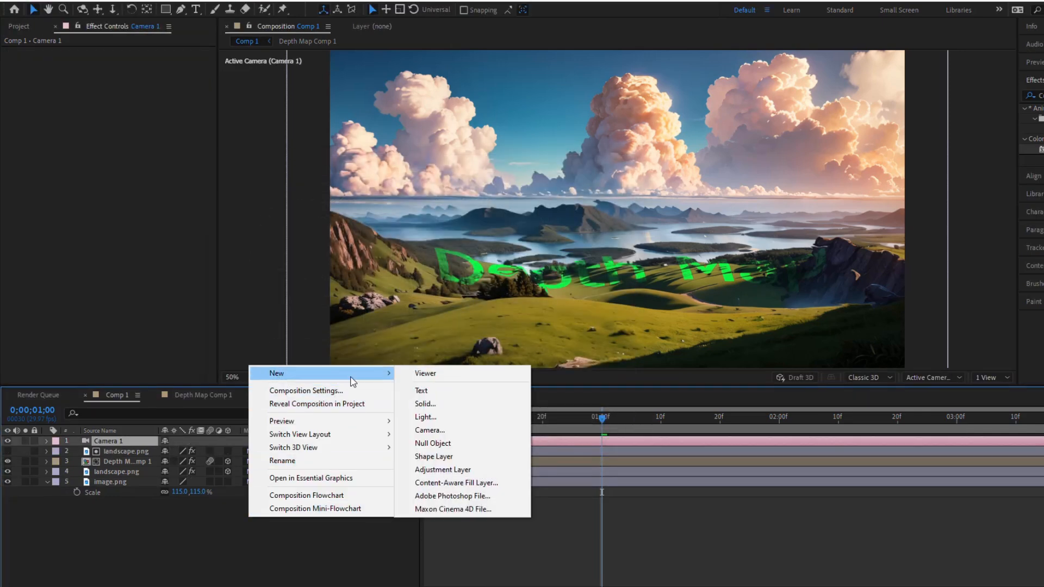
{"action": "left_click", "coordinate": [442, 443]}
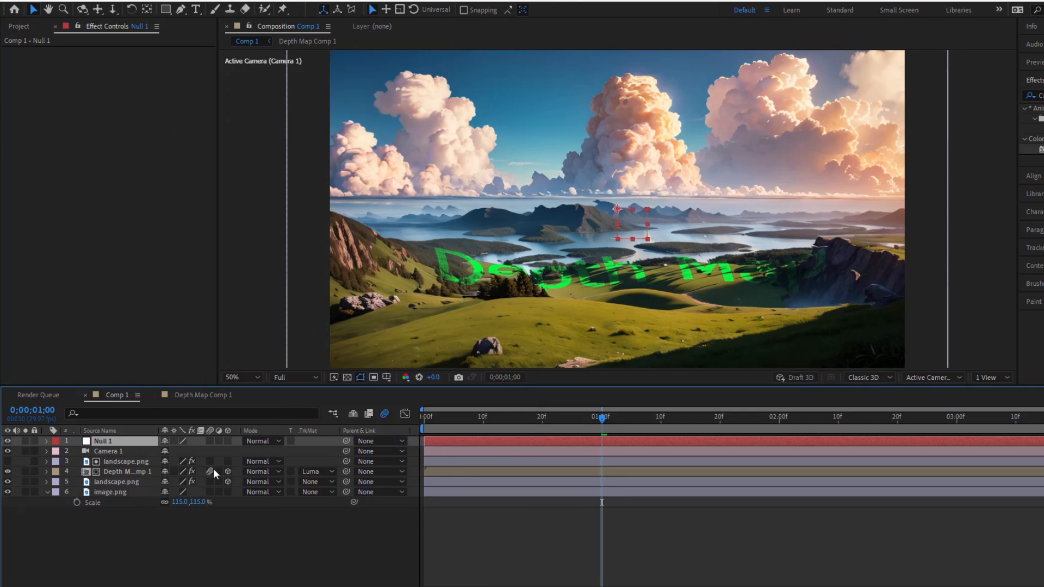
{"action": "key", "text": "Return"}
{"action": "type", "text": "Cam Con"}
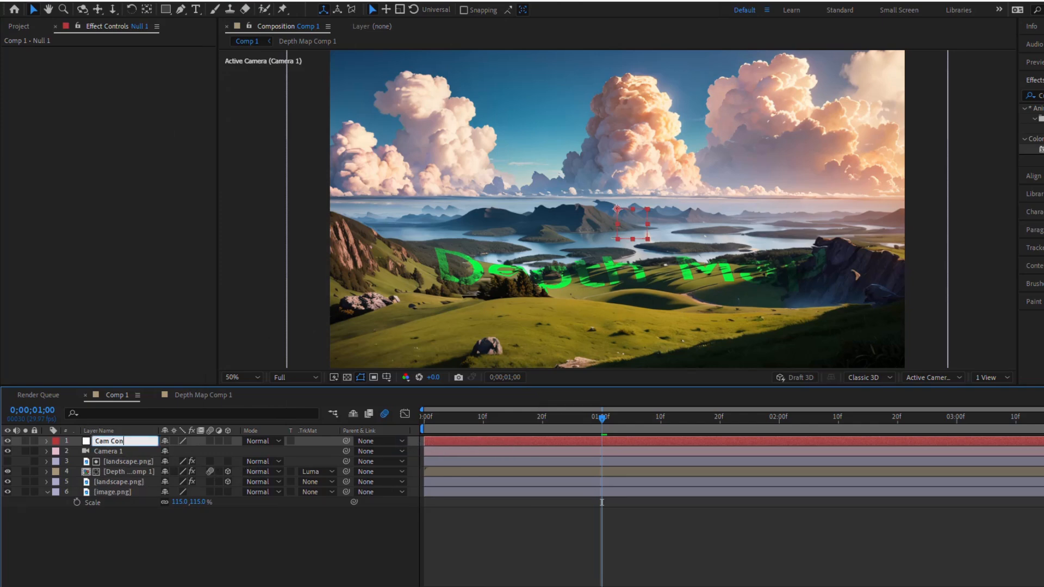
{"action": "type", "text": "trol"}
{"action": "key", "text": "Return"}
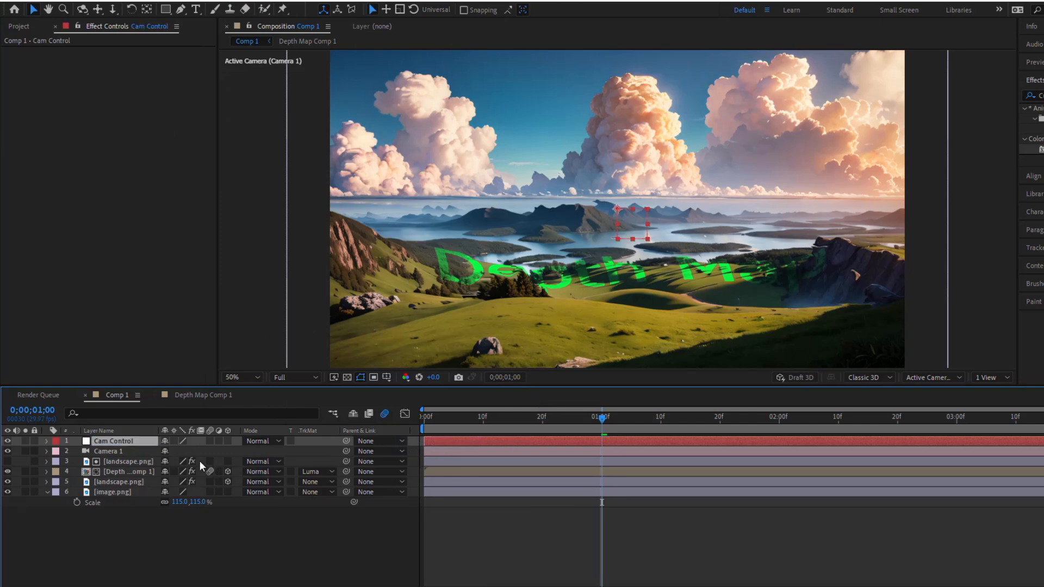
{"action": "left_click_drag", "start_coordinate": [345, 451], "coordinate": [143, 440]}
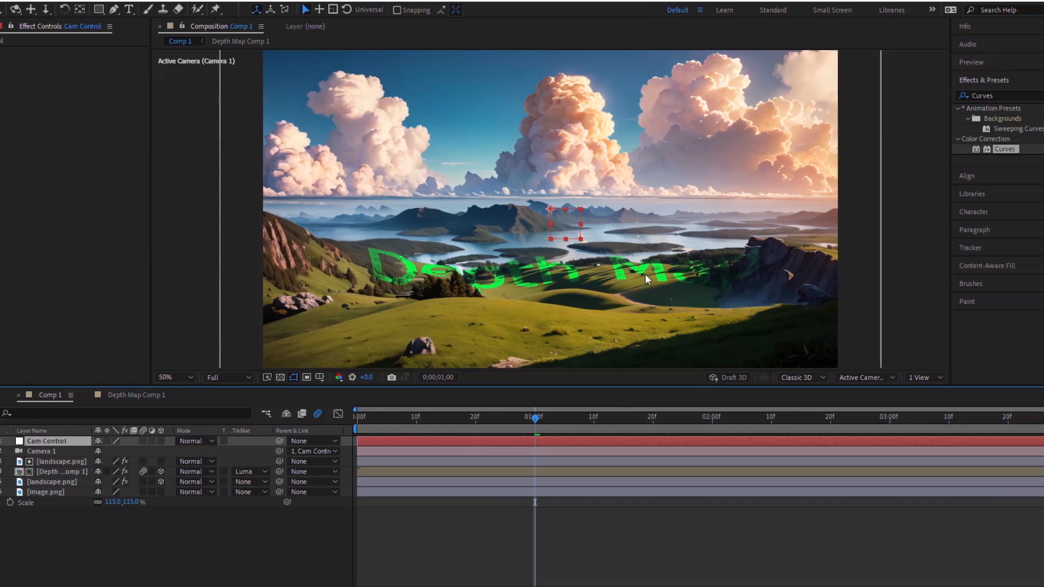
Step: Search the effects for Slider Control and apply it to the Cam Control null
{"action": "left_click", "coordinate": [1038, 95]}
{"action": "type", "text": "Slide"}
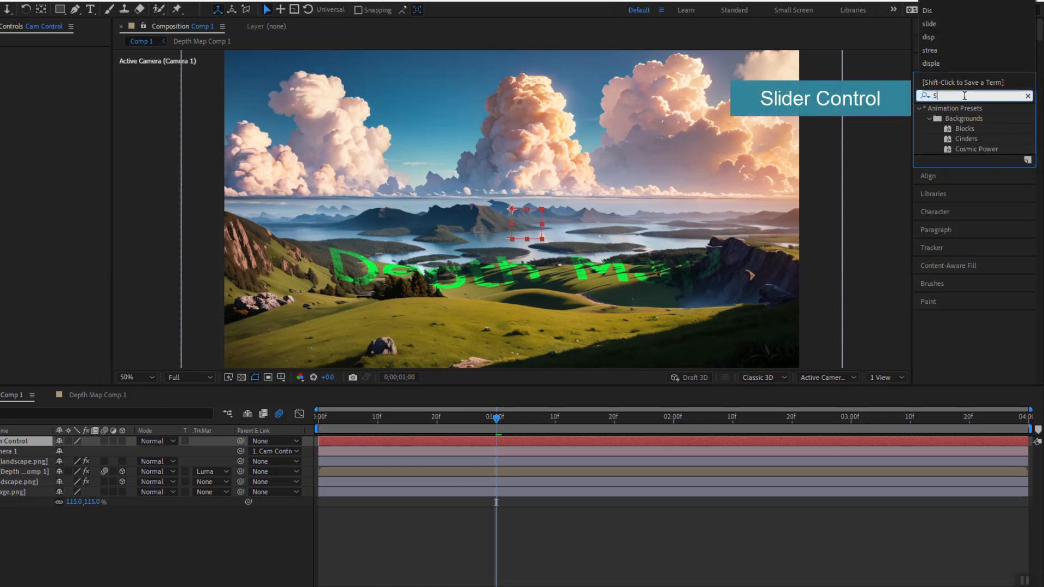
{"action": "left_click_drag", "start_coordinate": [973, 294], "coordinate": [37, 443]}
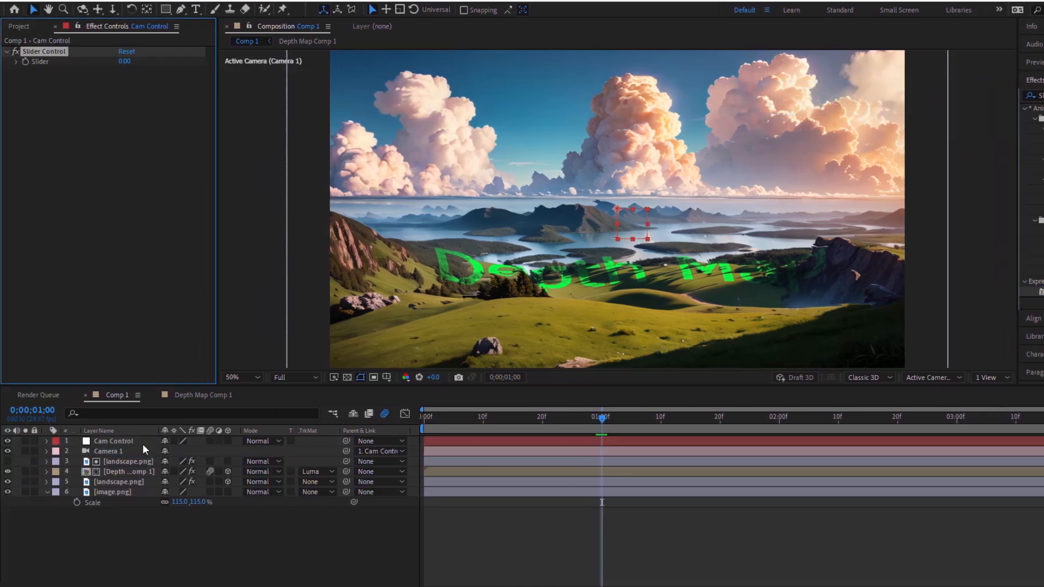
{"action": "left_click", "coordinate": [143, 443]}
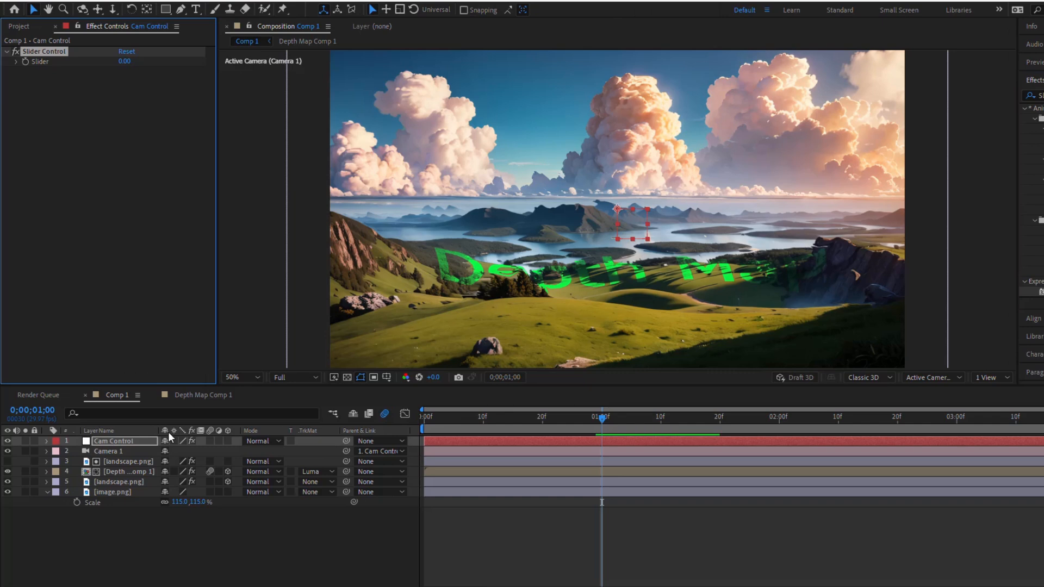
Step: Give Cam Control's Position the expression wiggle(20,effect("Slider Control")("Slider")), linking the wiggle amount to the slider
{"action": "left_click", "coordinate": [128, 442]}
{"action": "key", "text": "p"}
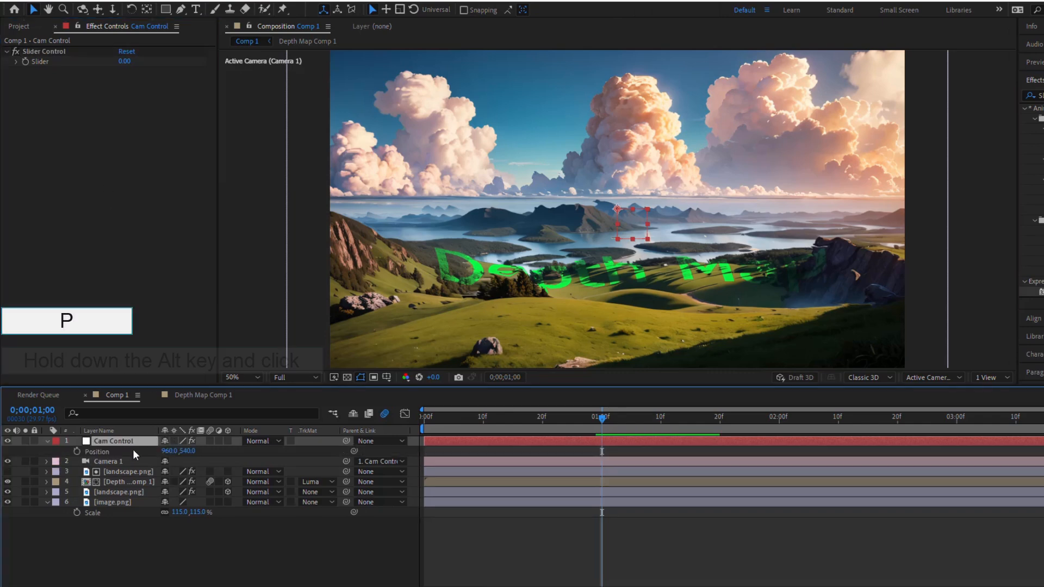
{"action": "left_click", "coordinate": [76, 452], "text": "alt"}
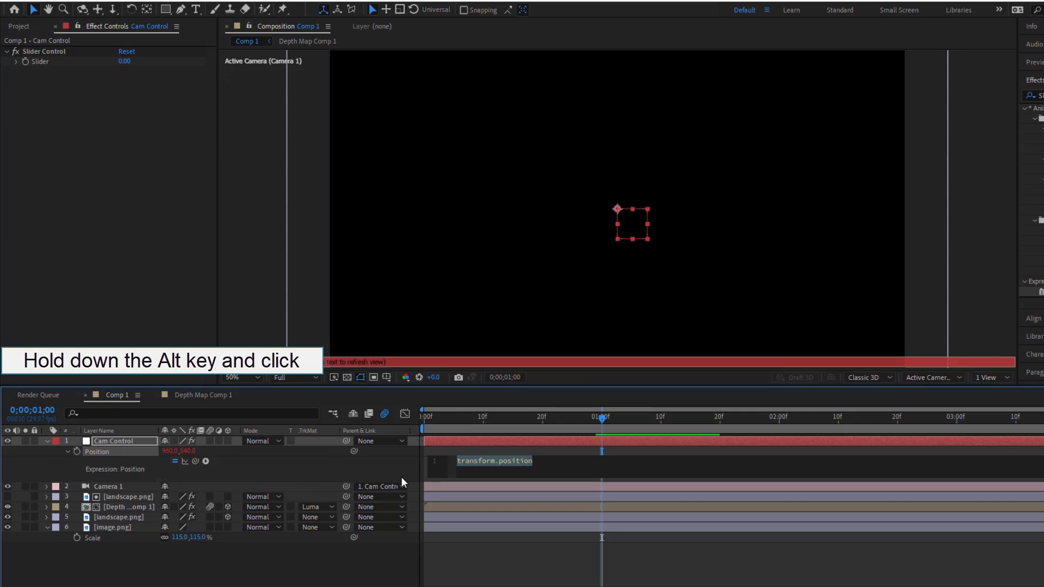
{"action": "type", "text": "wig"}
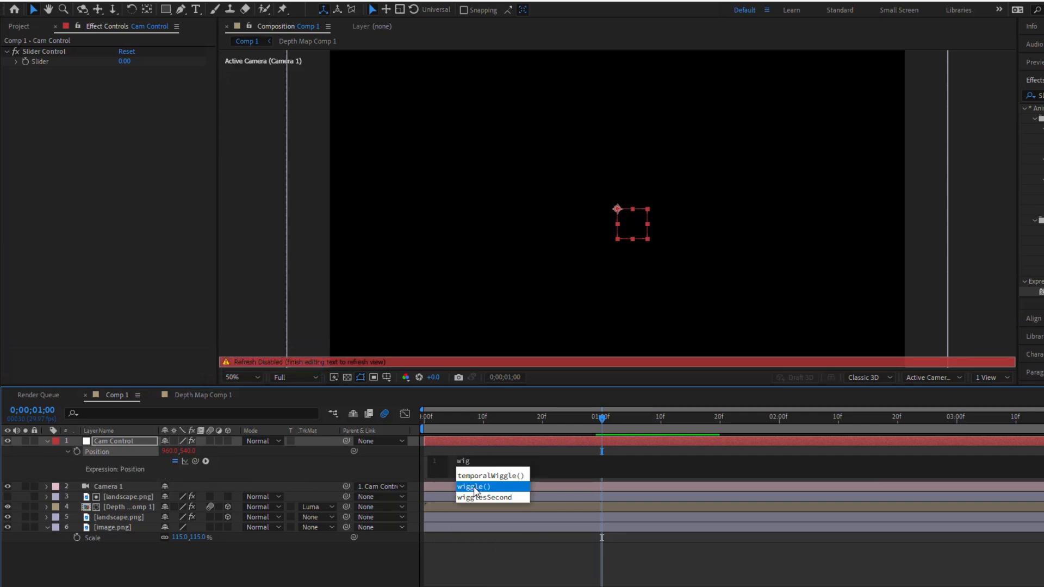
{"action": "left_click", "coordinate": [474, 487]}
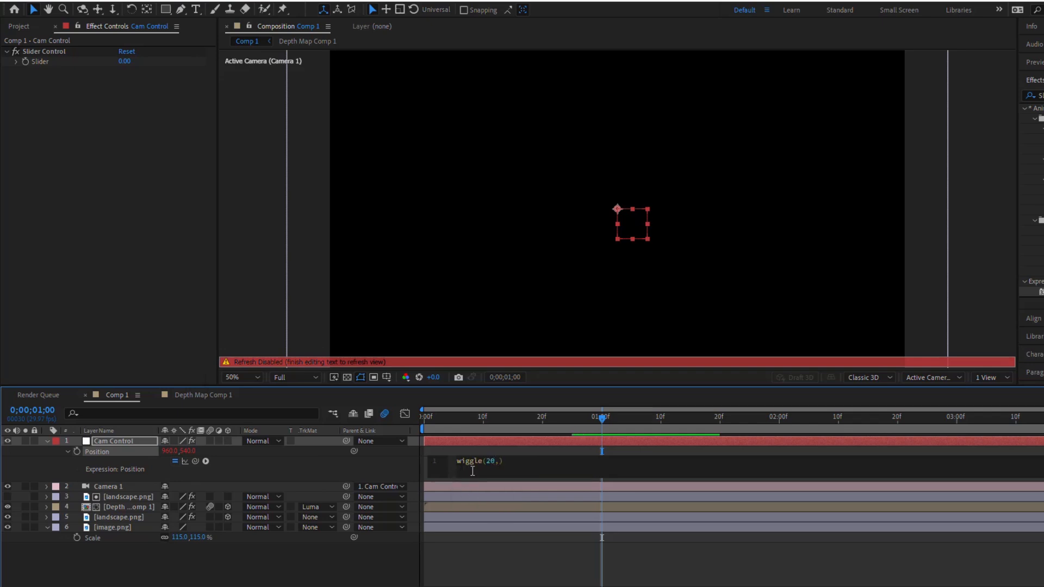
{"action": "left_click_drag", "start_coordinate": [194, 460], "coordinate": [45, 57]}
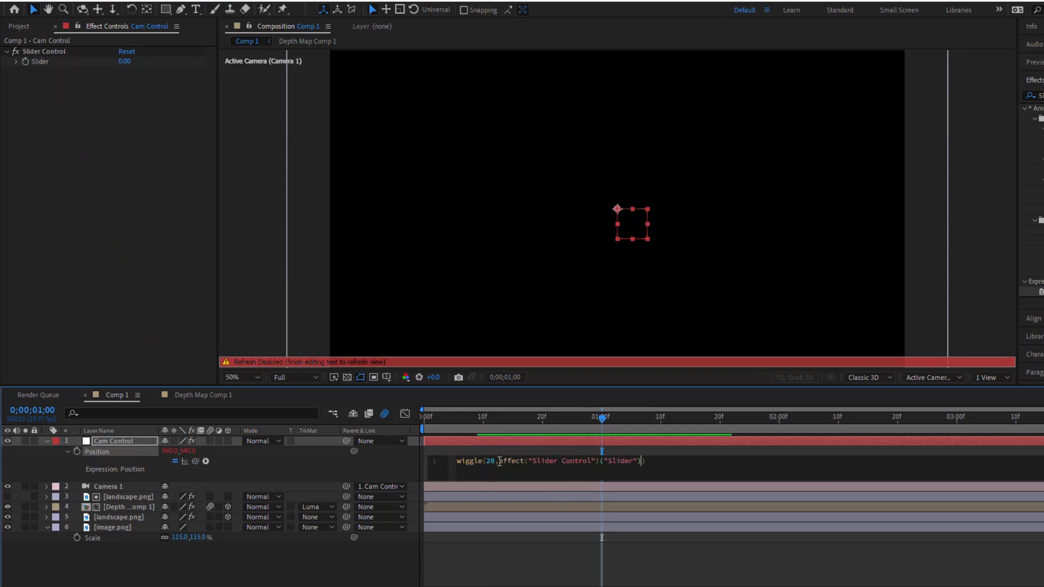
{"action": "left_click", "coordinate": [454, 452]}
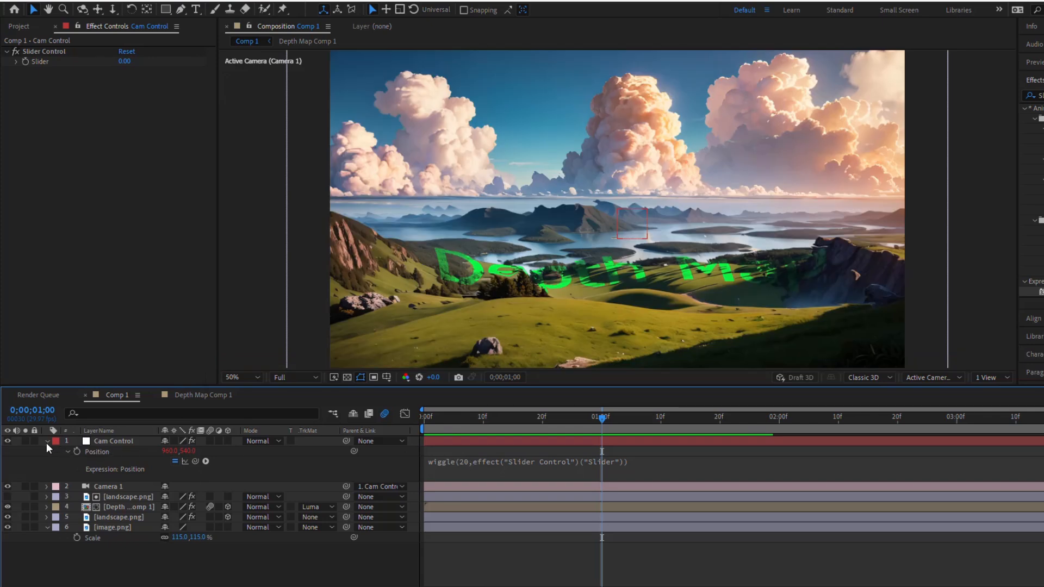
{"action": "left_click", "coordinate": [46, 441]}
Step: Try a Slider value of 44 on Cam Control and play back the camera shake
{"action": "left_click_drag", "start_coordinate": [124, 62], "coordinate": [149, 63]}
{"action": "left_click_drag", "start_coordinate": [597, 419], "coordinate": [506, 418]}
{"action": "key", "text": "space"}
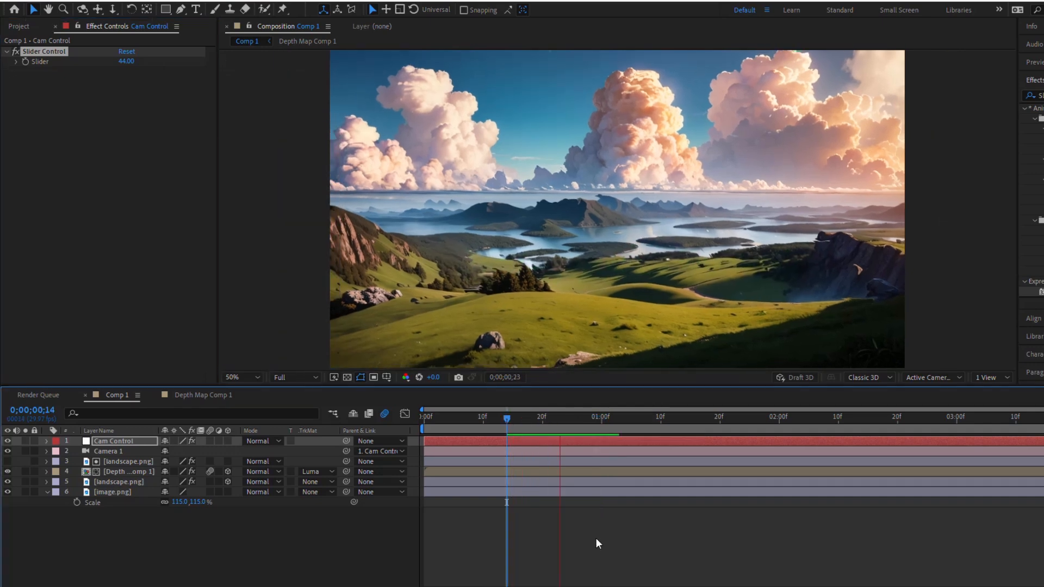
{"action": "key", "text": "space"}
Step: Keyframe Cam Control's Slider at 50 at 0;00;01;00, matching the text's landing keyframe
{"action": "mouse_move", "coordinate": [621, 420]}
{"action": "left_mouse_down"}
{"action": "mouse_move", "coordinate": [564, 425]}
{"action": "mouse_move", "coordinate": [603, 426]}
{"action": "left_mouse_up"}
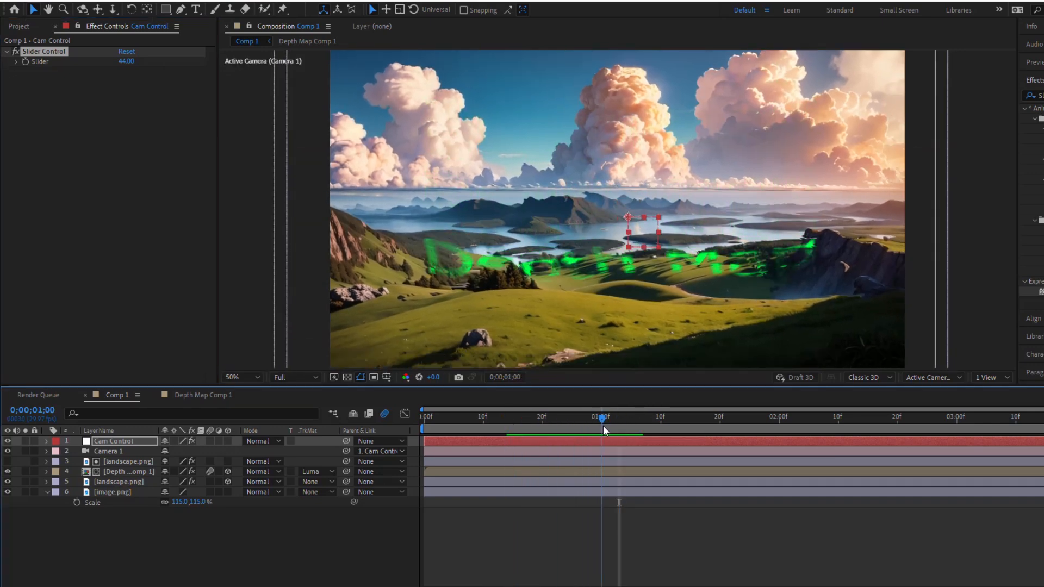
{"action": "left_click", "coordinate": [115, 469]}
{"action": "key", "text": "u"}
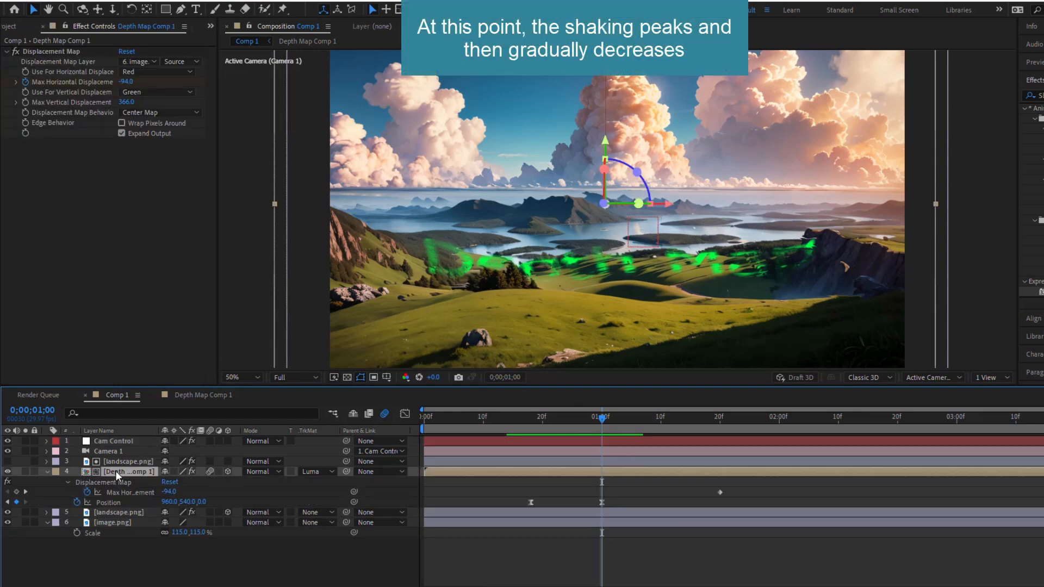
{"action": "mouse_move", "coordinate": [603, 423]}
{"action": "left_mouse_down"}
{"action": "mouse_move", "coordinate": [584, 422]}
{"action": "mouse_move", "coordinate": [602, 423]}
{"action": "left_mouse_up"}
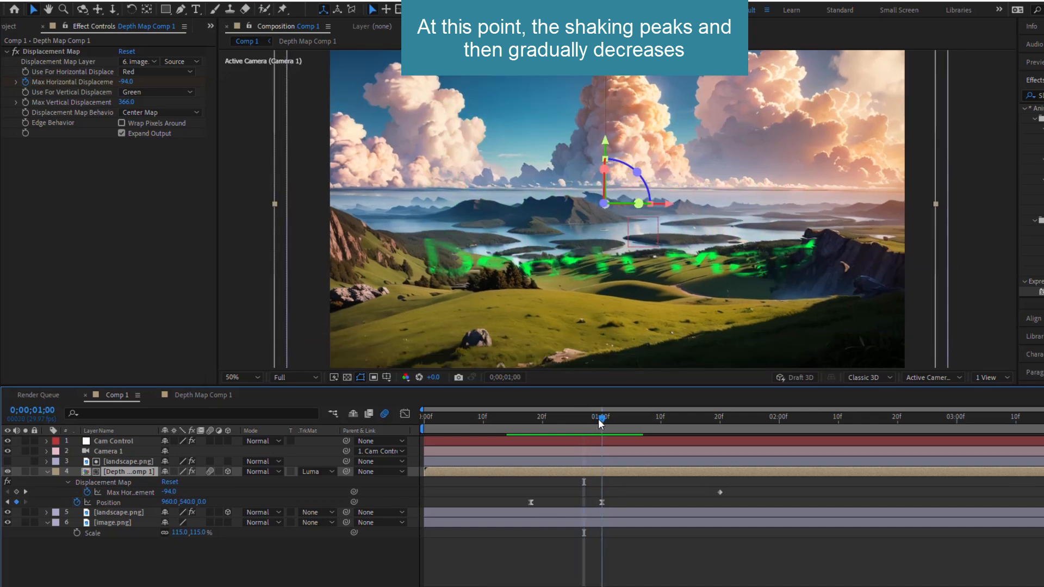
{"action": "left_click", "coordinate": [116, 441]}
{"action": "left_click", "coordinate": [126, 61]}
{"action": "type", "text": "50"}
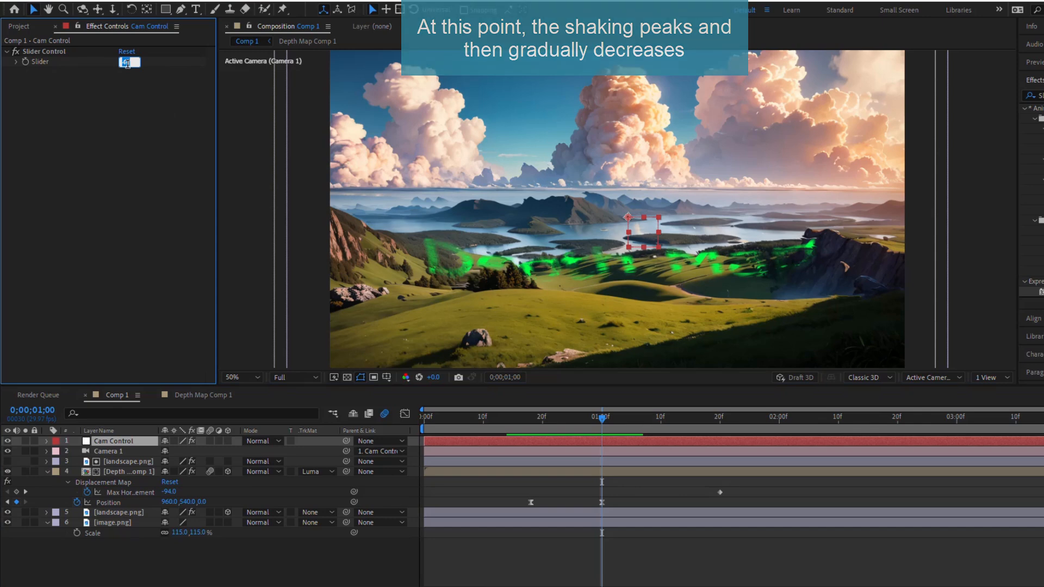
{"action": "key", "text": "Return"}
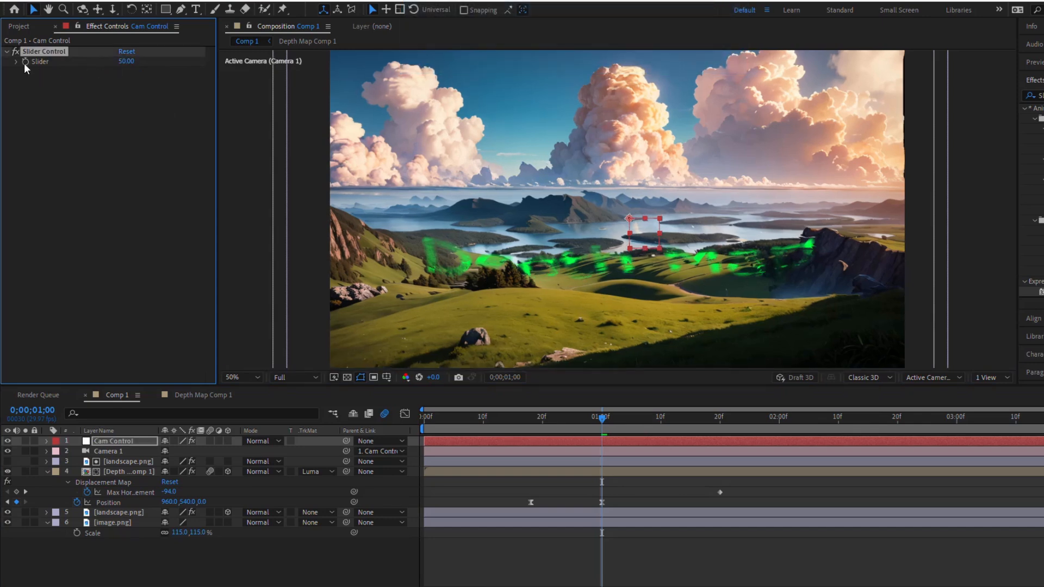
Step: Reveal Cam Control's keyframes and keyframe its Slider at 0 at 0;00;00;29, one frame before the landing keyframe
{"action": "left_click_drag", "start_coordinate": [603, 418], "coordinate": [597, 418]}
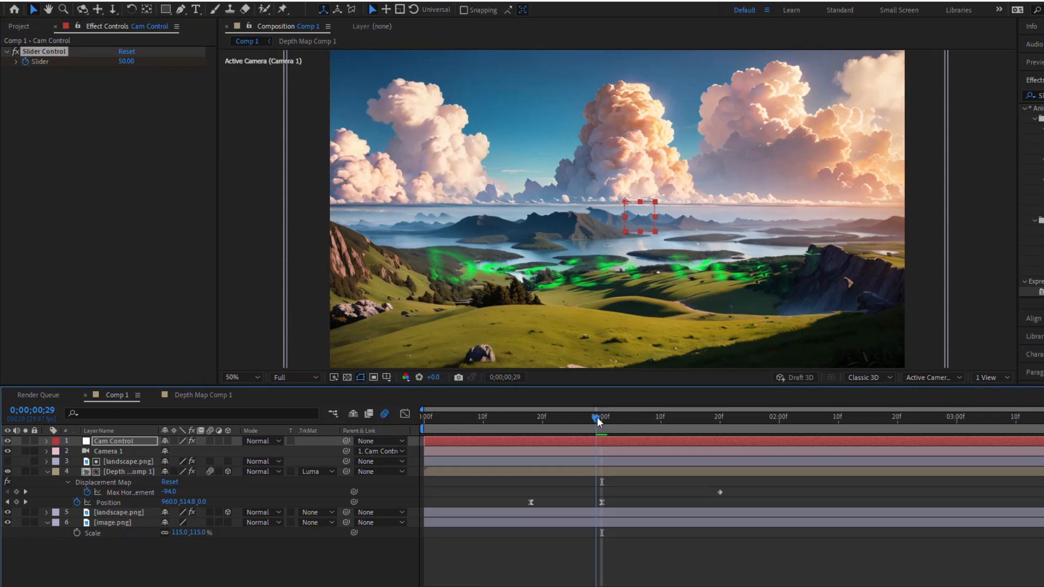
{"action": "left_click", "coordinate": [117, 440]}
{"action": "key", "text": "u"}
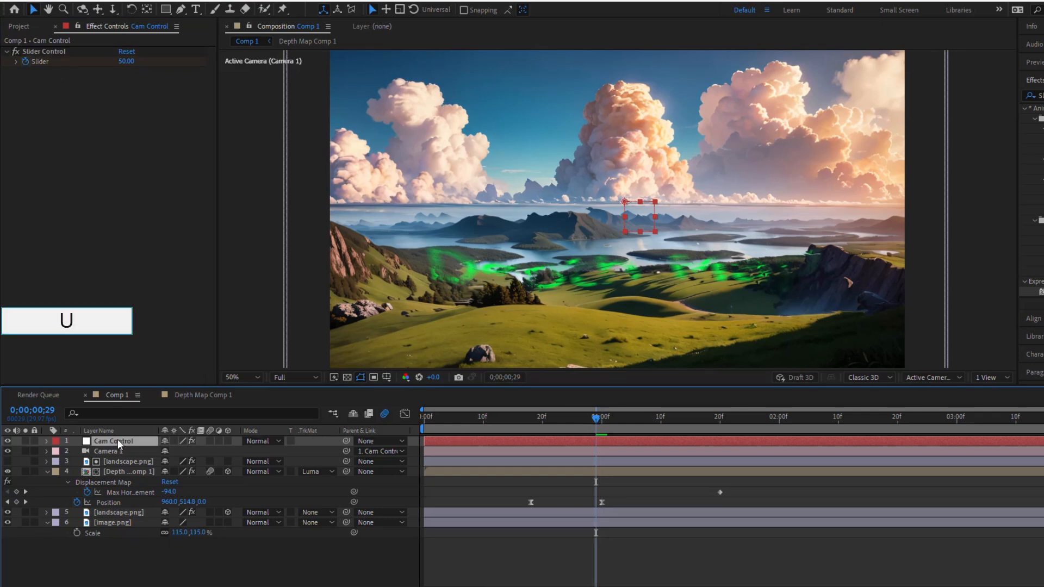
{"action": "left_click", "coordinate": [126, 61]}
{"action": "type", "text": "0"}
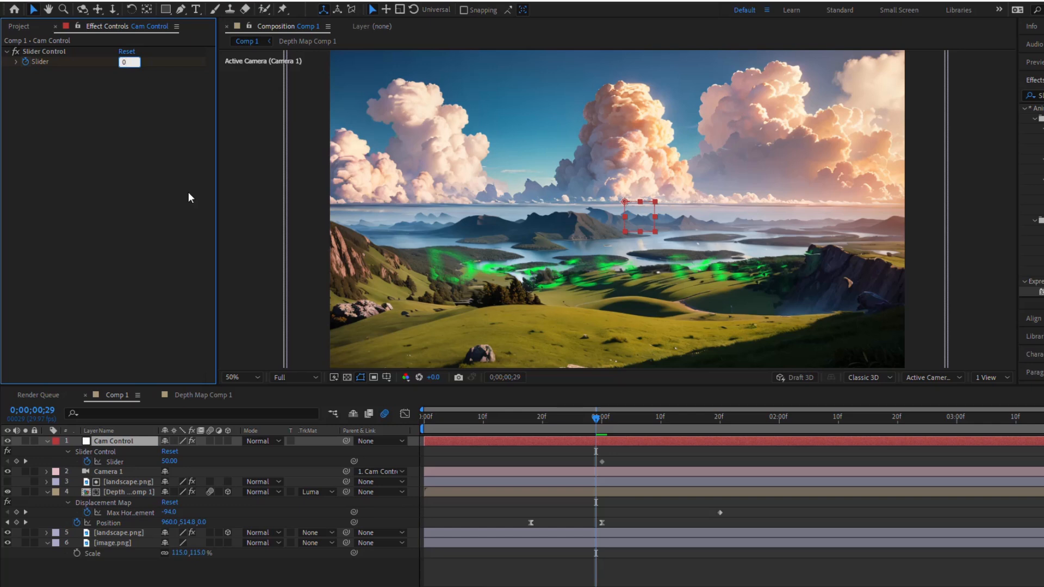
{"action": "key", "text": "Return"}
Step: Keyframe Cam Control's Slider back to 0 at 0;00;01;10 to end the camera shake
{"action": "left_click_drag", "start_coordinate": [598, 420], "coordinate": [663, 436]}
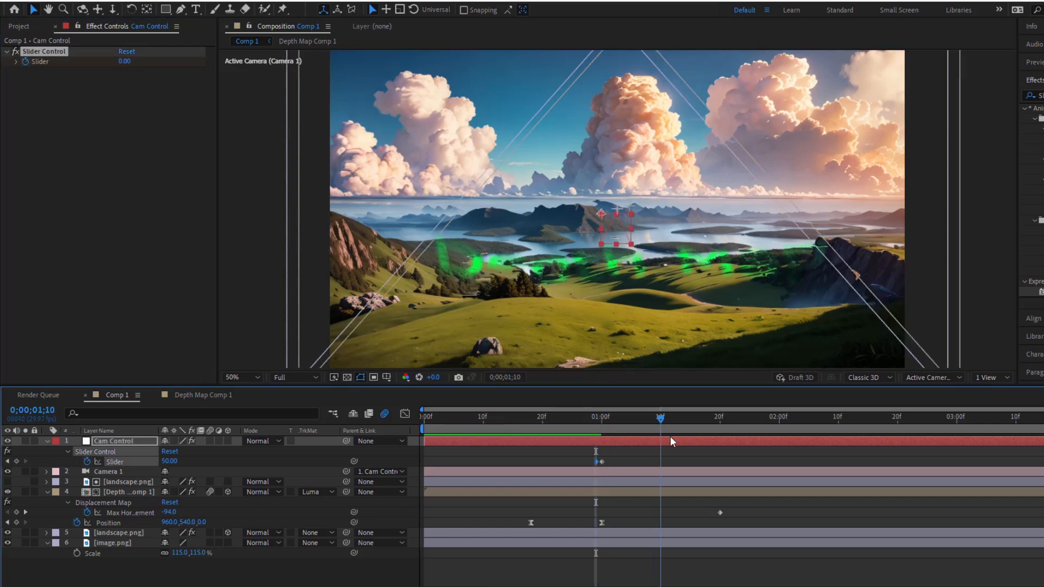
{"action": "left_click", "coordinate": [126, 61]}
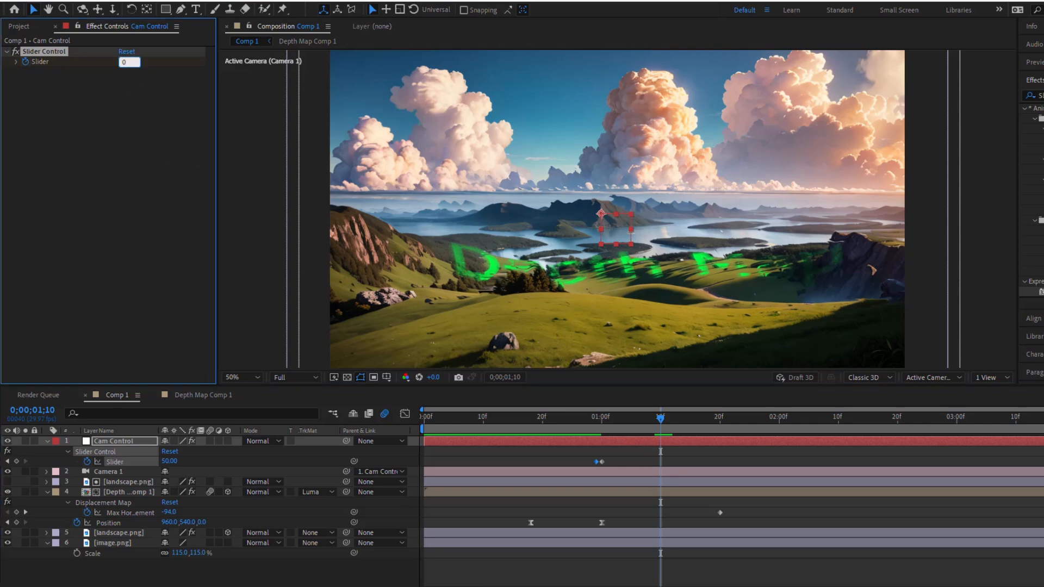
{"action": "key", "text": "Return"}
Step: Play back Comp 1 from 0;00;00;00 to check the text drop and the keyframed camera shake
{"action": "left_click_drag", "start_coordinate": [661, 426], "coordinate": [424, 429]}
{"action": "key", "text": "space"}
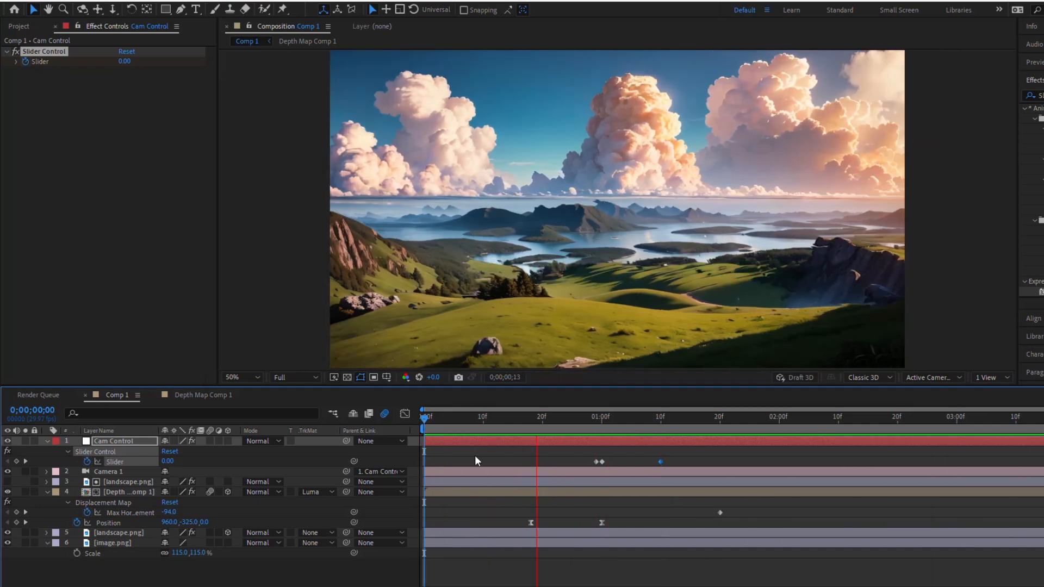
{"action": "key", "text": "space"}
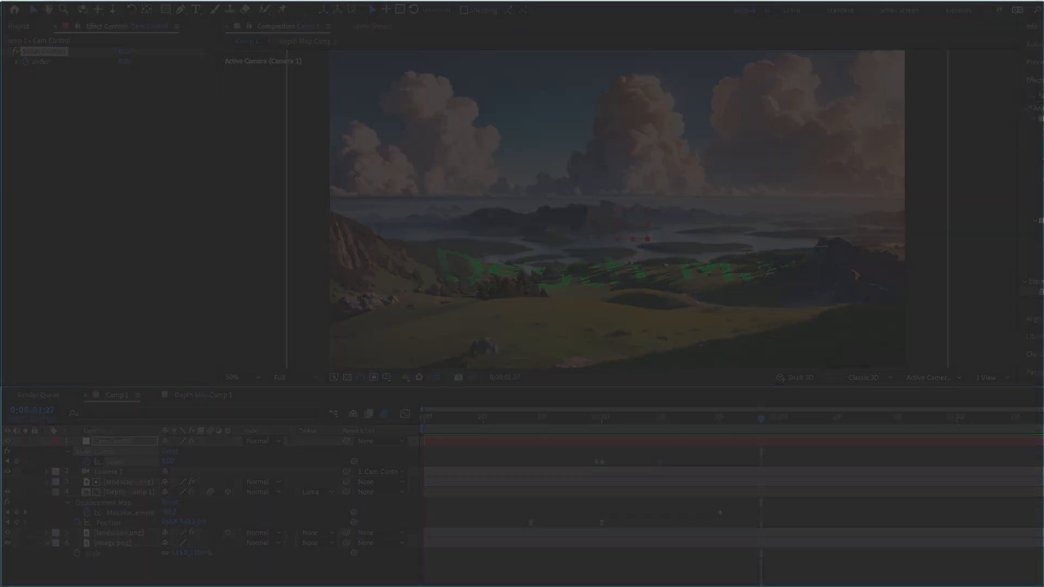